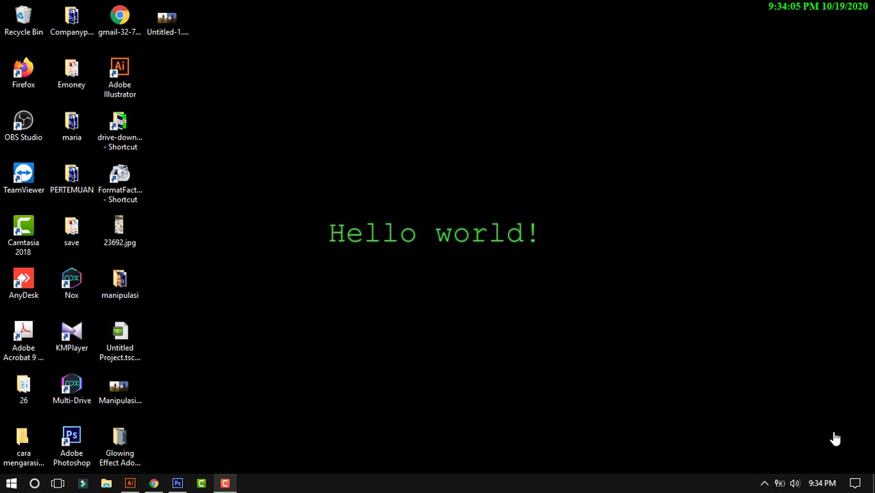
Step: Switch to Adobe Illustrator
left_click(129, 484)
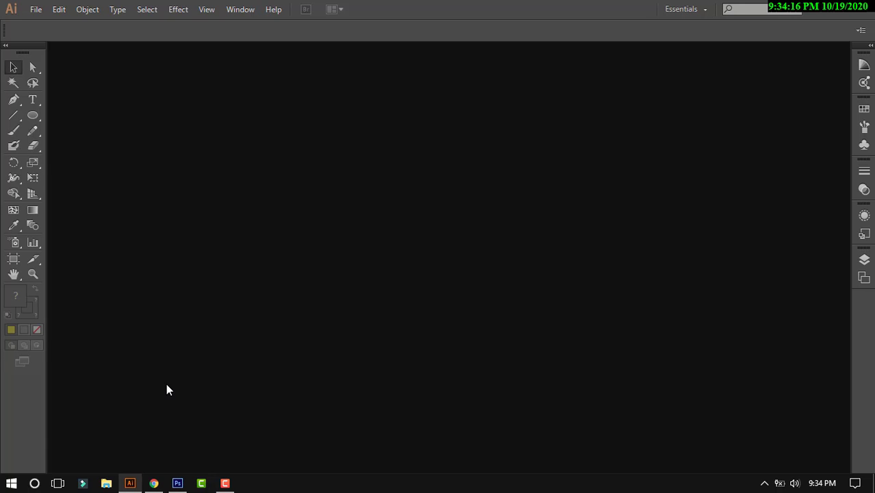
left_click(37, 9)
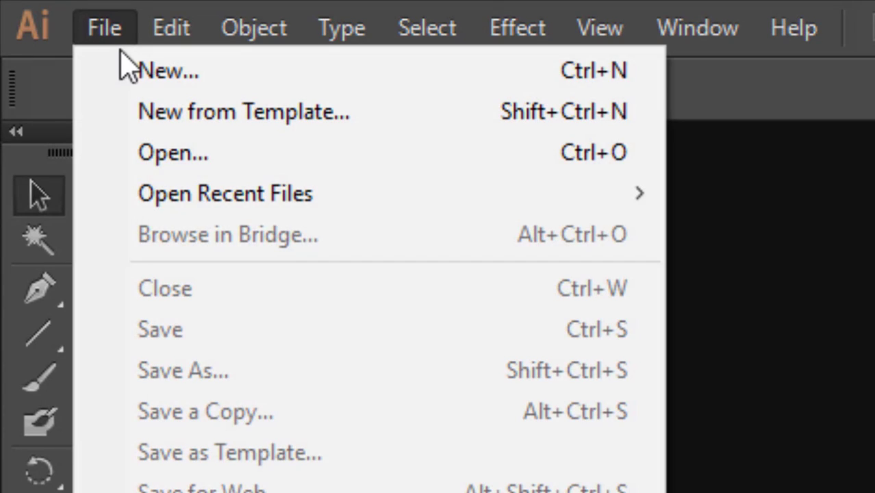
left_click(126, 70)
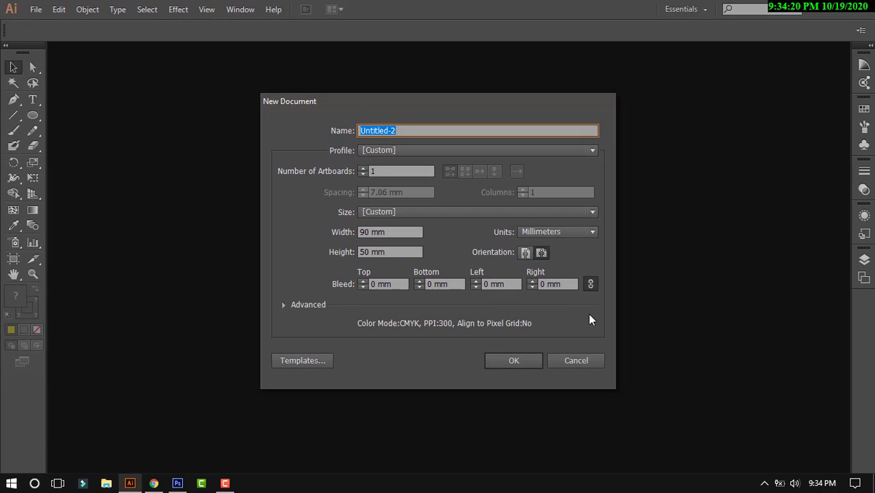
left_click(576, 360)
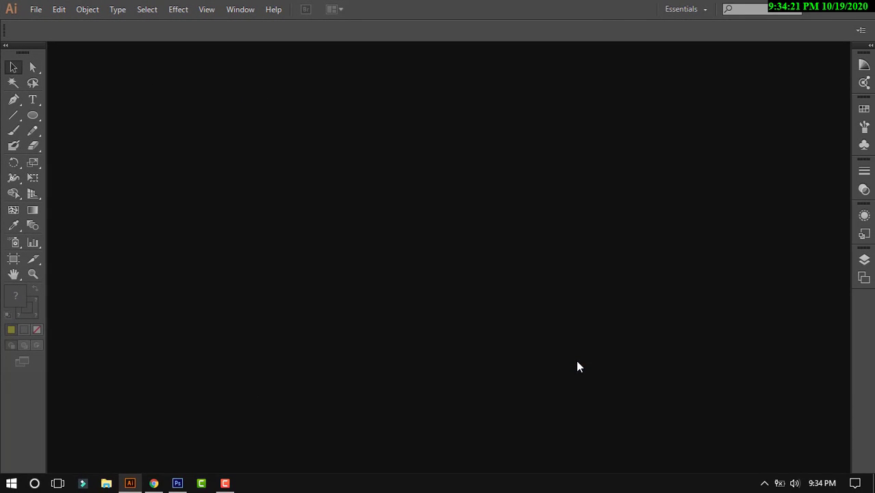
Step: Create a new 90 × 50 mm document named "pertemuan 4" with millimeters as the units
key("ctrl+n")
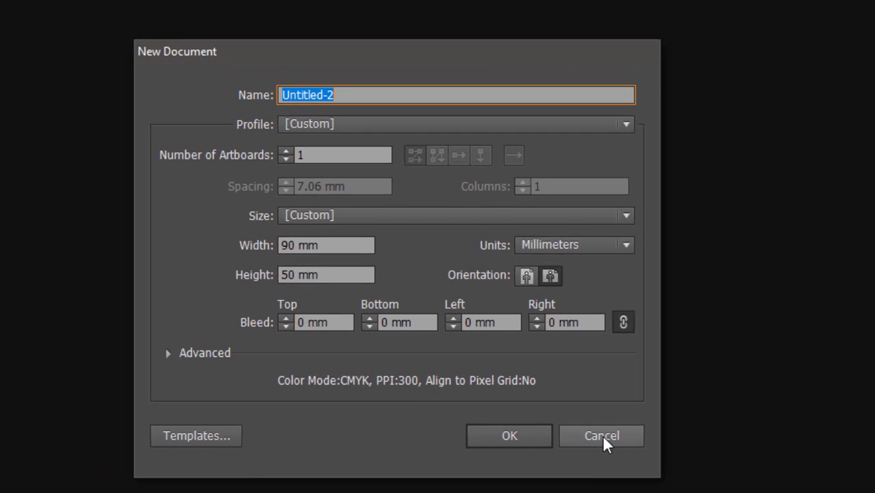
key("BackSpace")
type("pert")
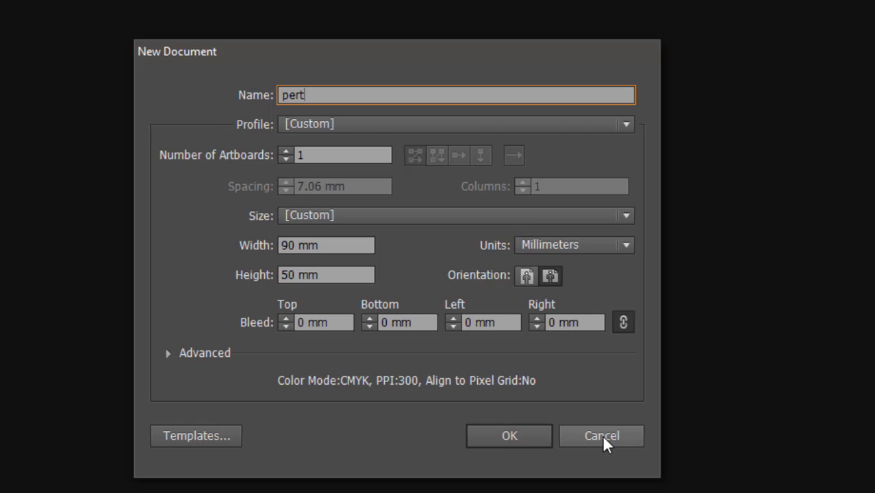
type("emuan 4")
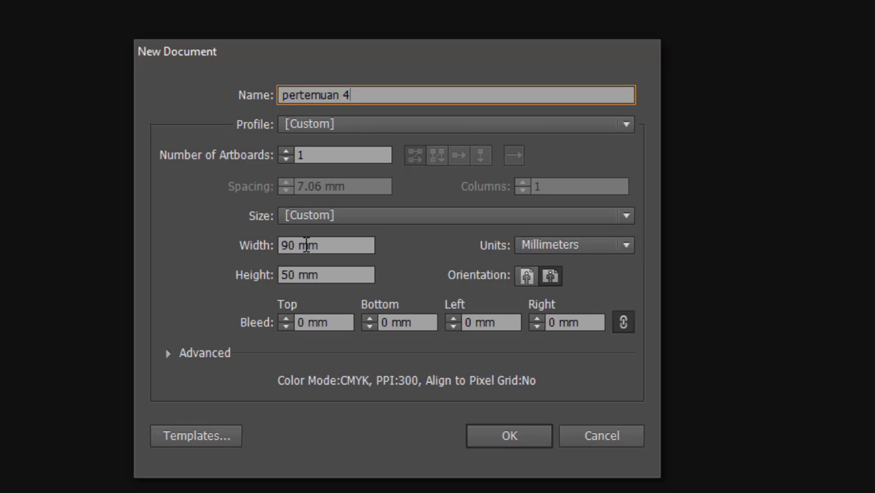
left_click(543, 244)
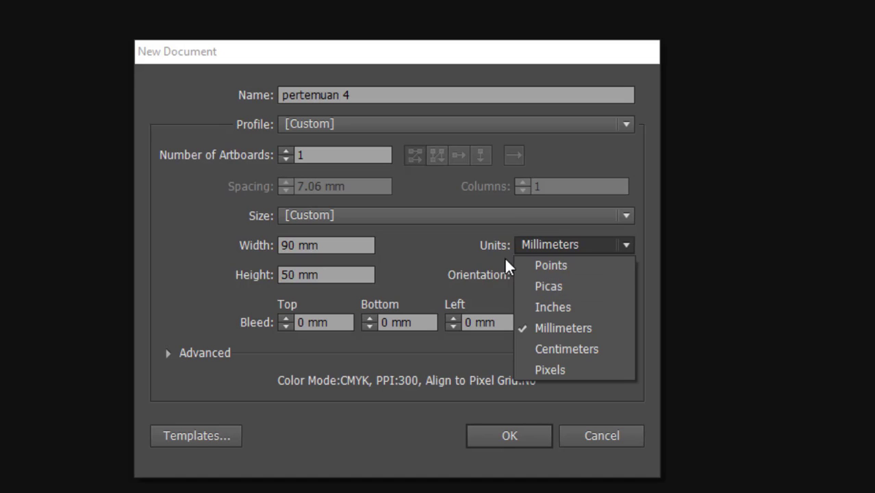
left_click(441, 242)
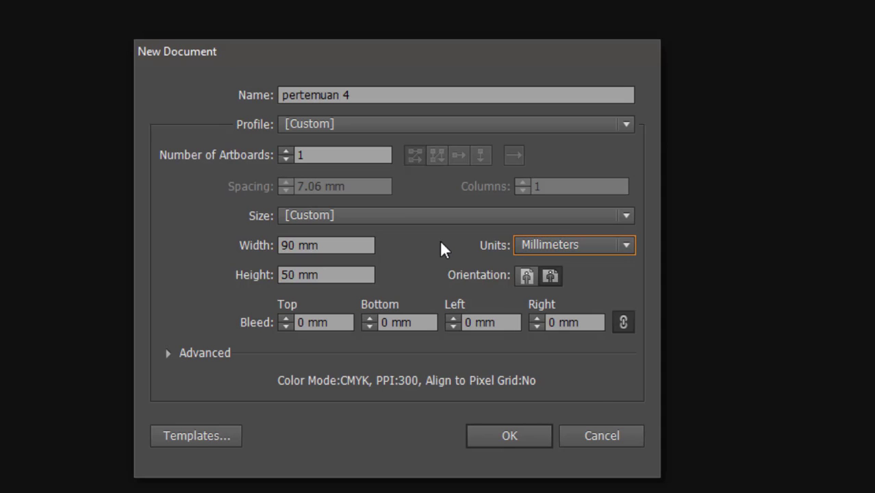
left_click(492, 430)
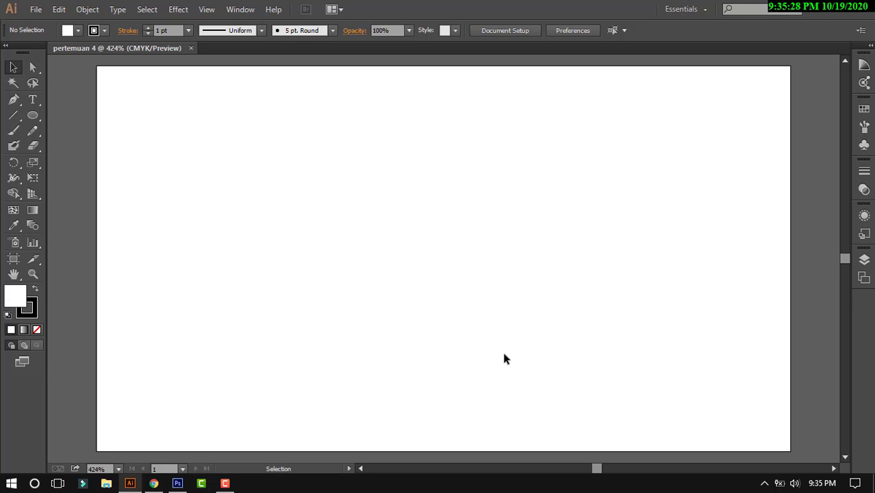
Step: Draw a large circle in the left half of the artboard with the Ellipse tool
key("z")
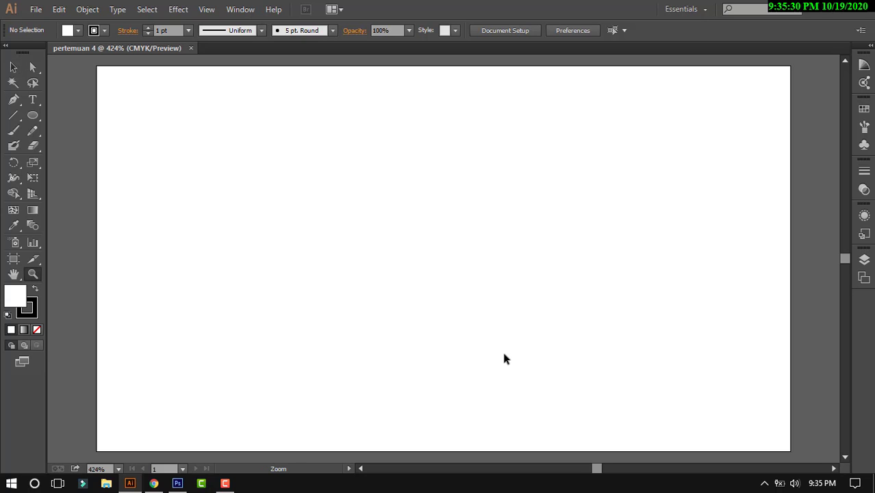
left_click(405, 235, "alt")
left_click(405, 235, "alt")
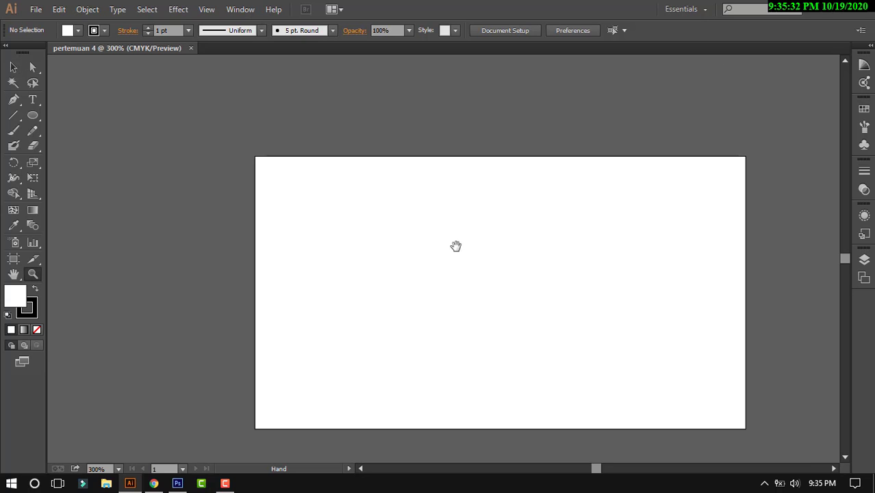
left_click_drag(456, 247, 333, 170)
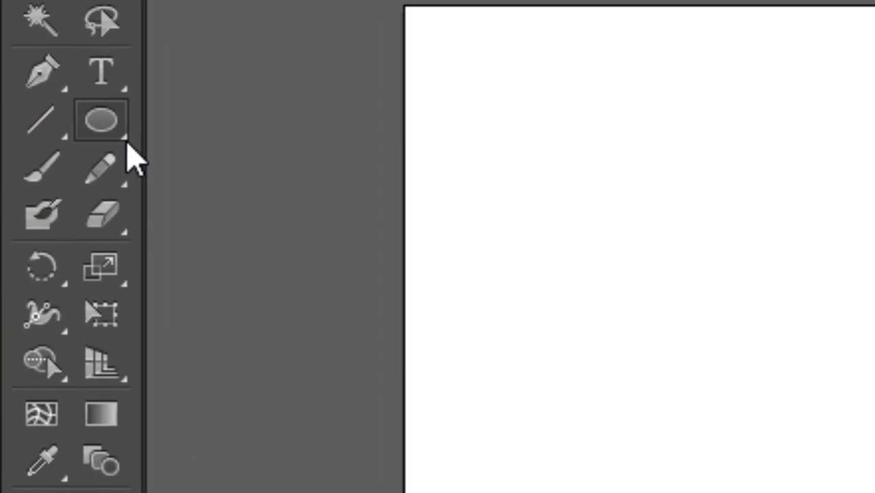
left_click(126, 143)
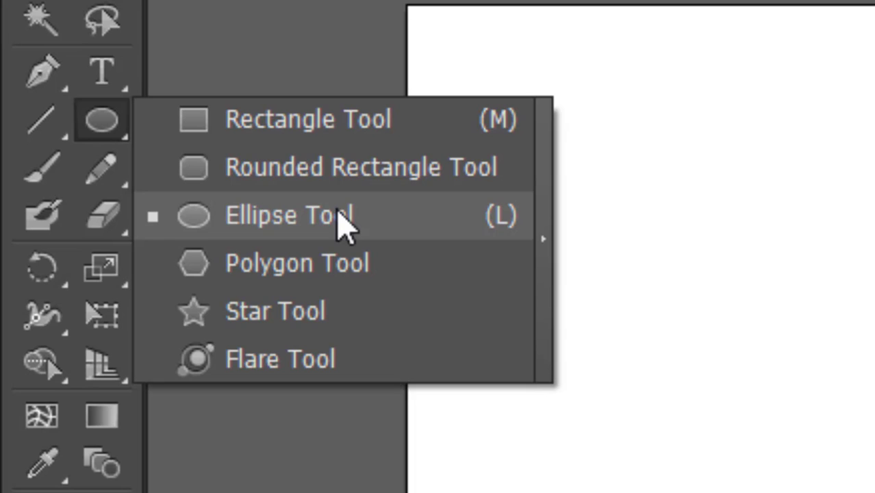
left_click(343, 226)
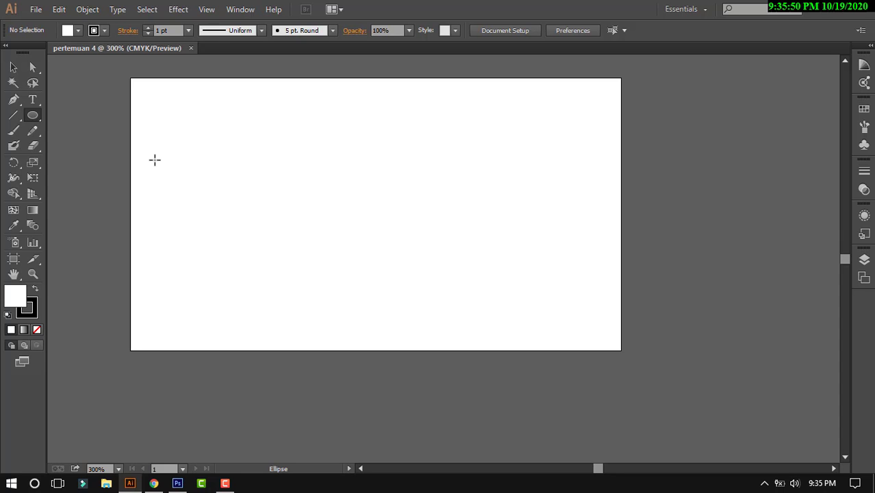
left_click_drag(179, 106, 368, 293)
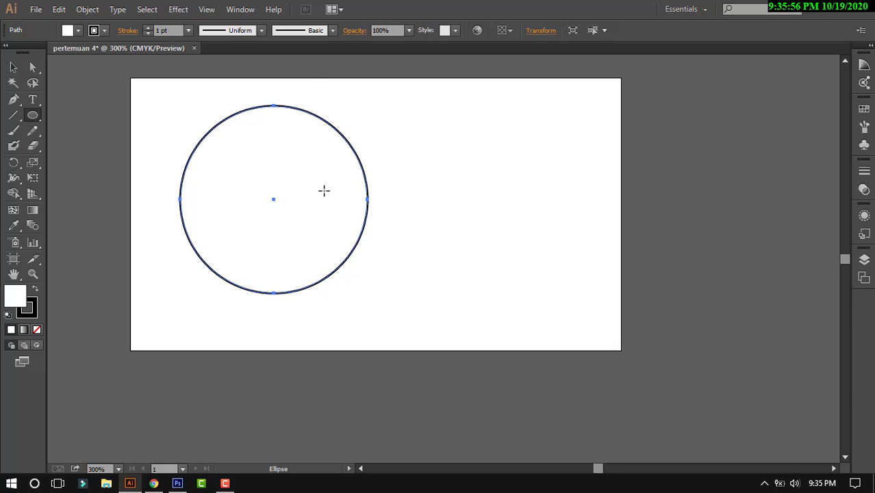
Step: Draw a smaller circle and two upright ellipses to the right of the large circle
mouse_move(387, 97)
left_mouse_down()
mouse_move(524, 272)
mouse_move(494, 204)
left_mouse_up()
left_click_drag(459, 138, 538, 248)
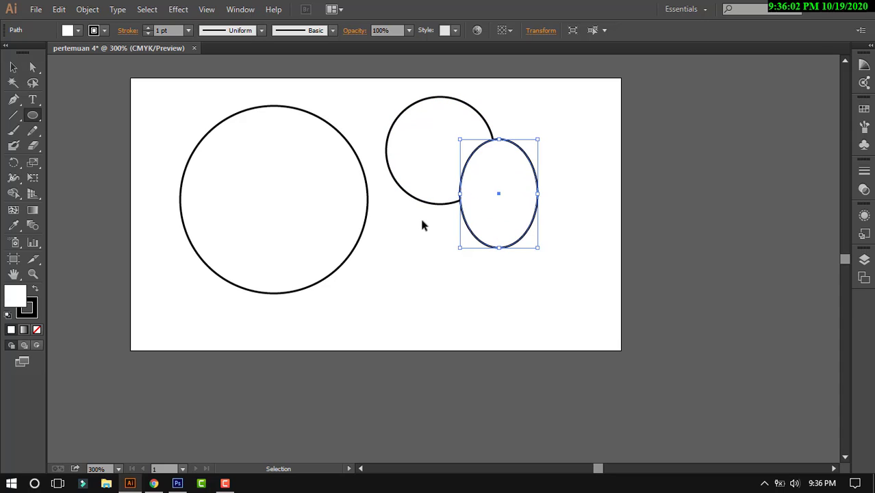
left_click_drag(449, 213, 472, 269)
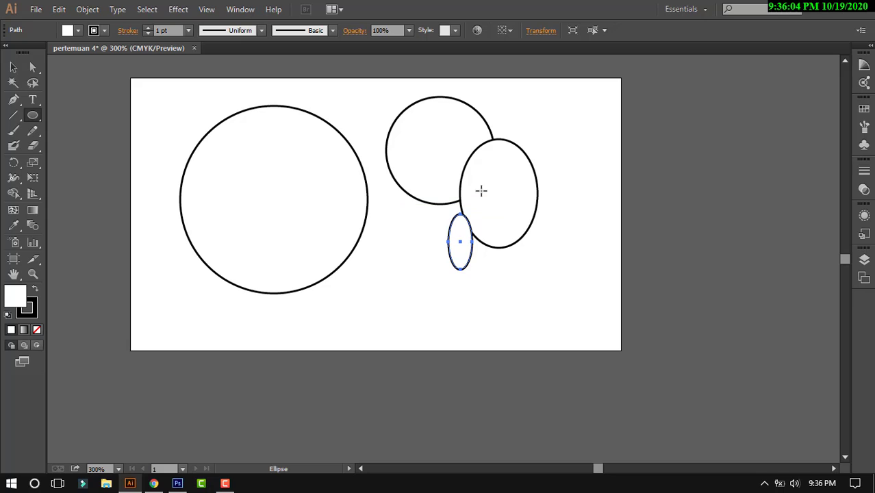
Step: Undo the smaller circle and the two ellipses beside the large circle
key("ctrl")
key("ctrl+z")
key("ctrl+z")
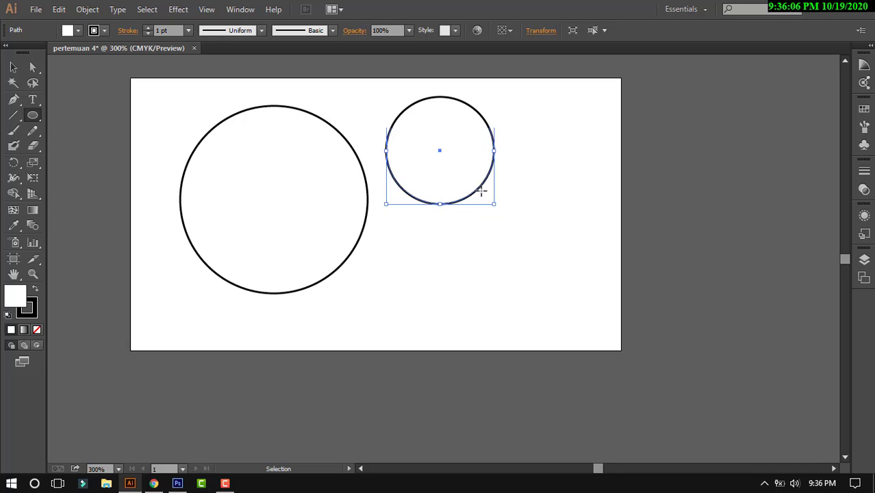
key("ctrl+z")
Step: Scale the circle down proportionally from its upper-right corner and deselect it
left_click(13, 66)
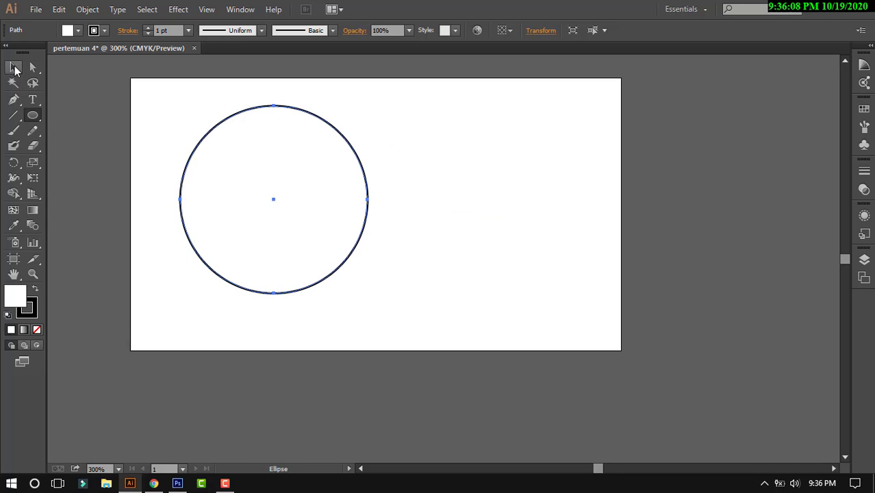
left_click_drag(368, 107, 333, 145)
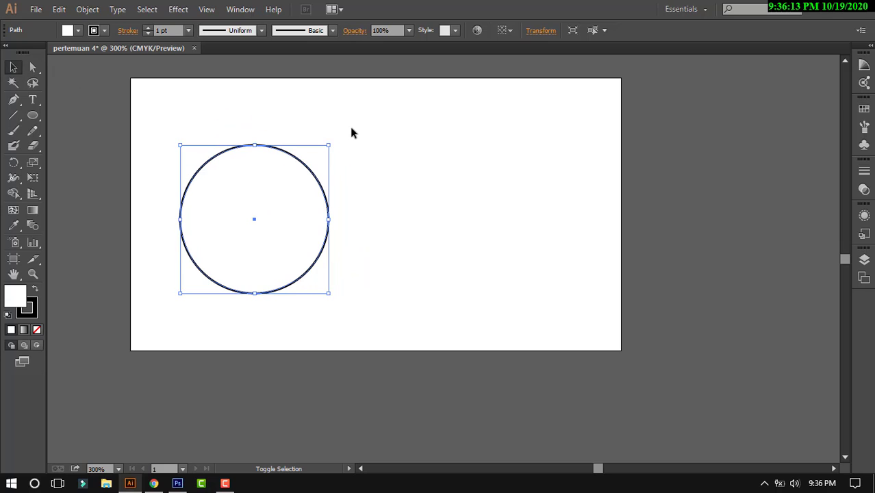
left_click(332, 117)
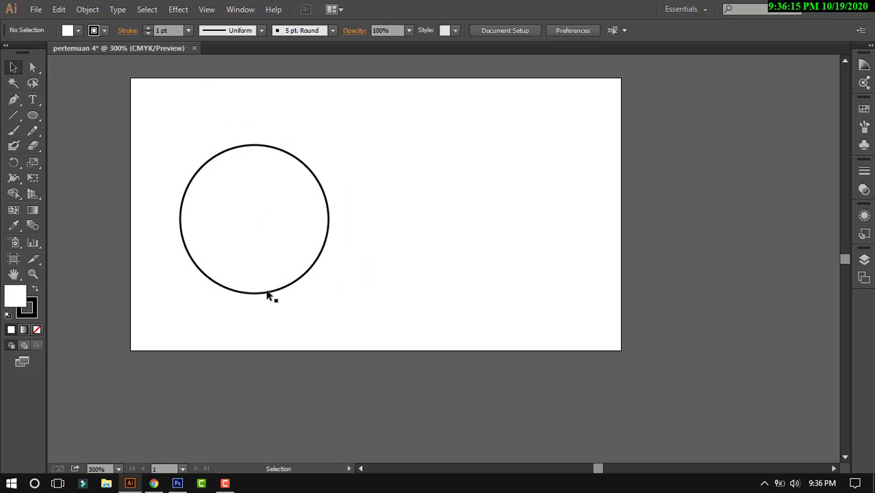
Step: Move the circle up and to the right, and enlarge it proportionally from its upper-left corner
left_click(299, 204)
left_click_drag(269, 189, 326, 173)
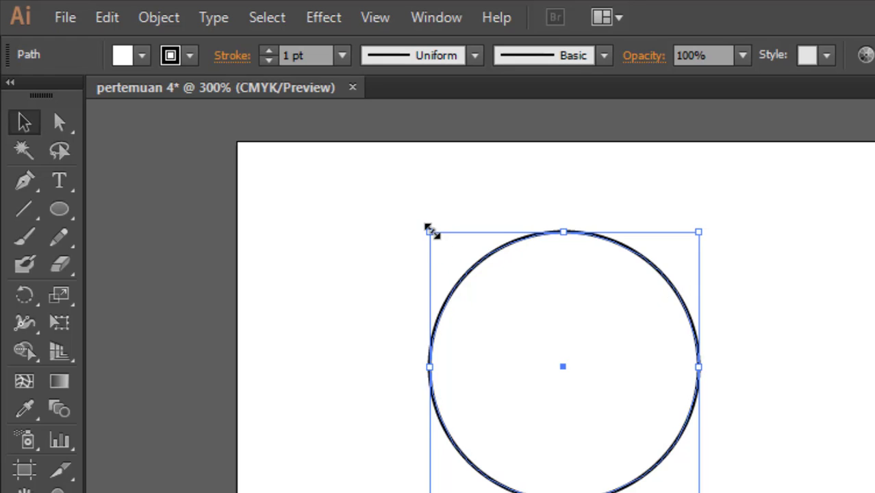
left_click_drag(430, 232, 370, 185)
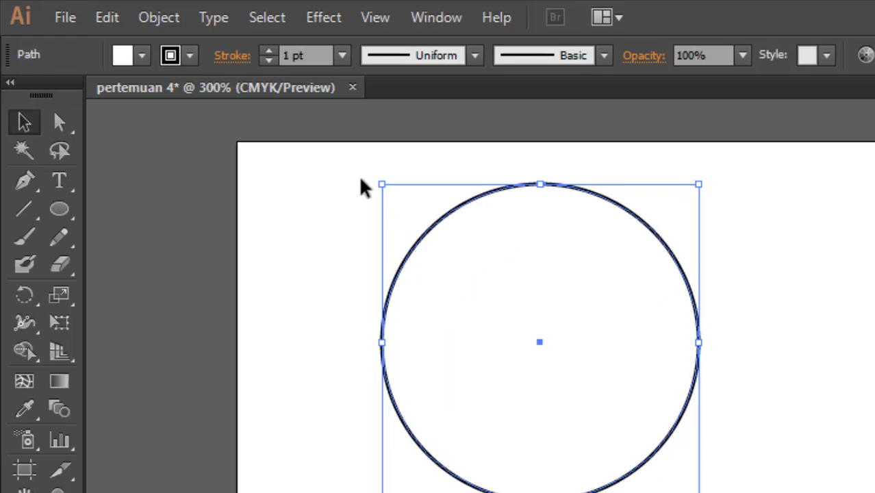
Step: Try several fill swatches on the circle and settle on dark blue
left_click(142, 56)
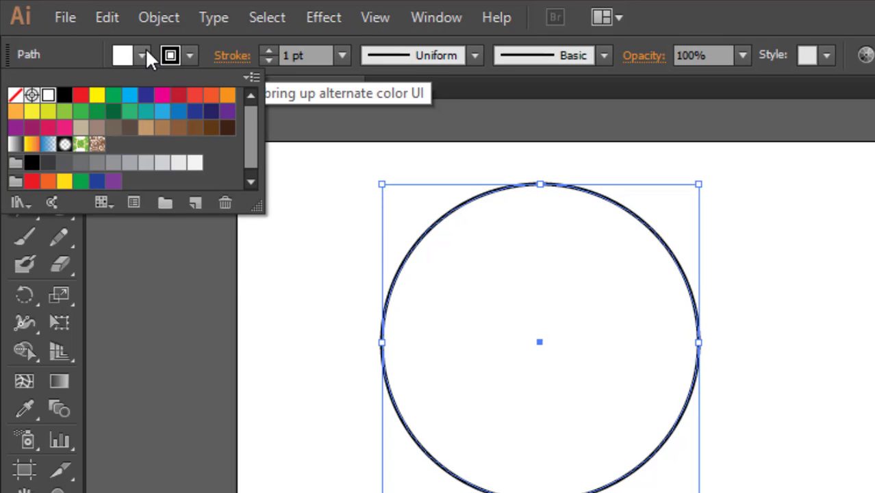
left_click(177, 111)
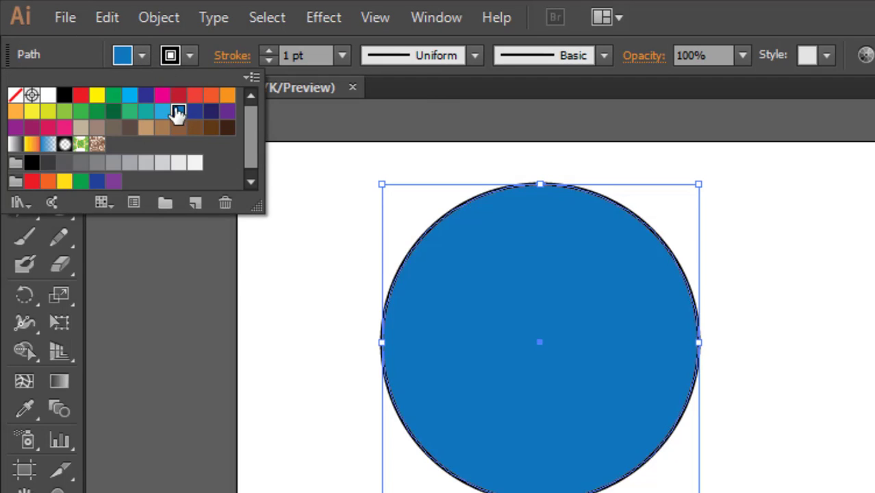
left_click(113, 111)
left_click(213, 111)
left_click(228, 96)
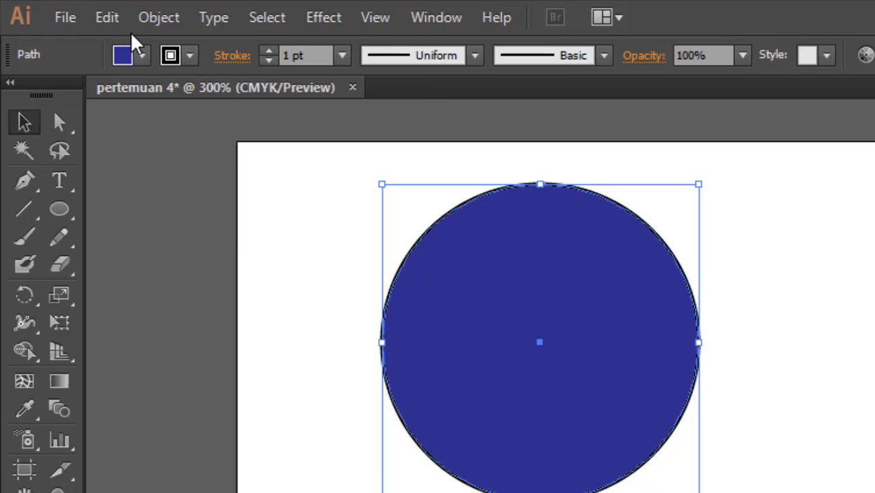
Step: View the Basic RGB library from the default swatches and close its panel
left_click(140, 59)
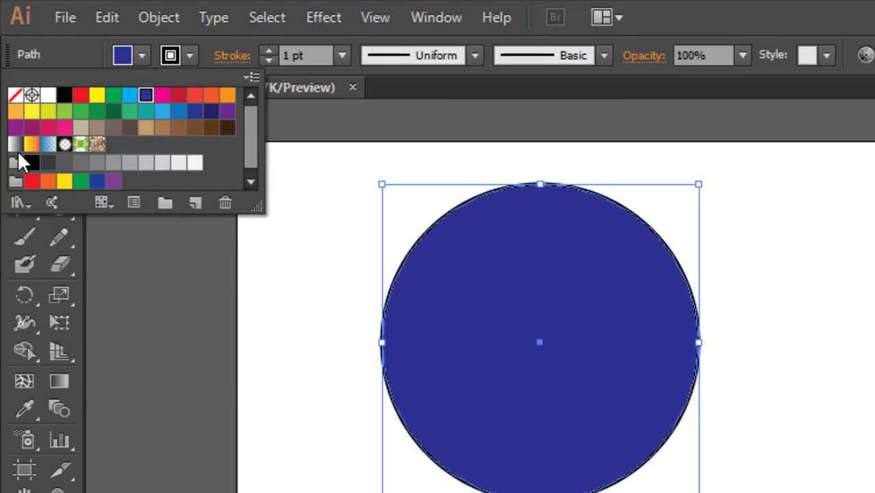
left_click(23, 201)
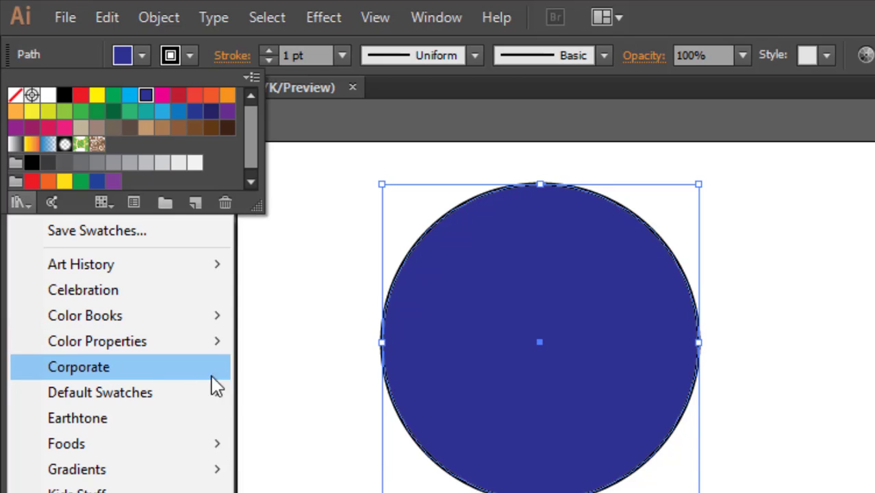
mouse_move(175, 398)
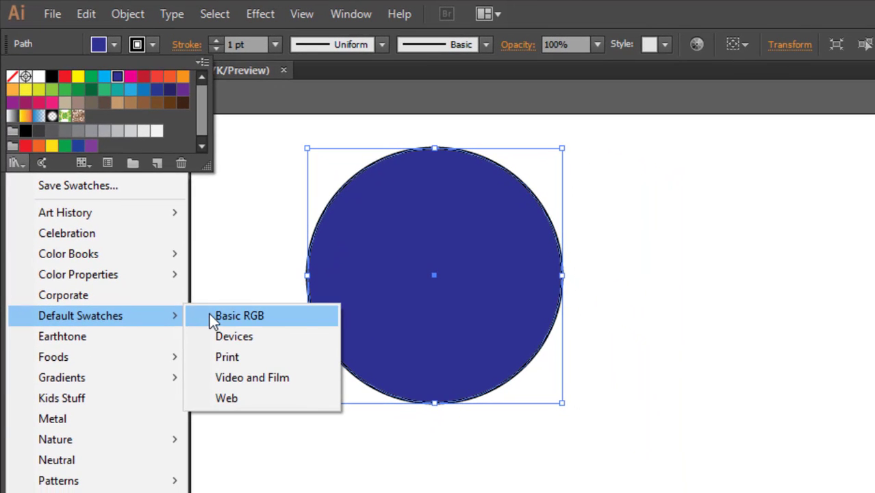
left_click(233, 316)
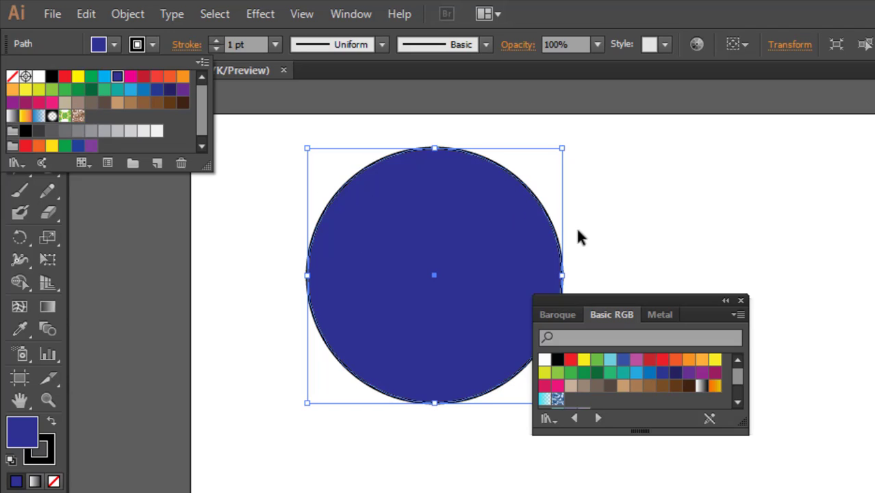
left_click(743, 302)
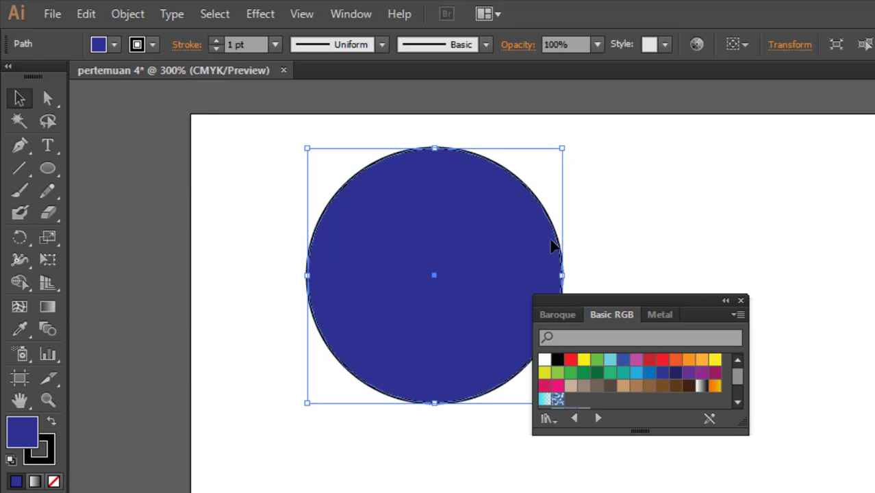
left_click(741, 300)
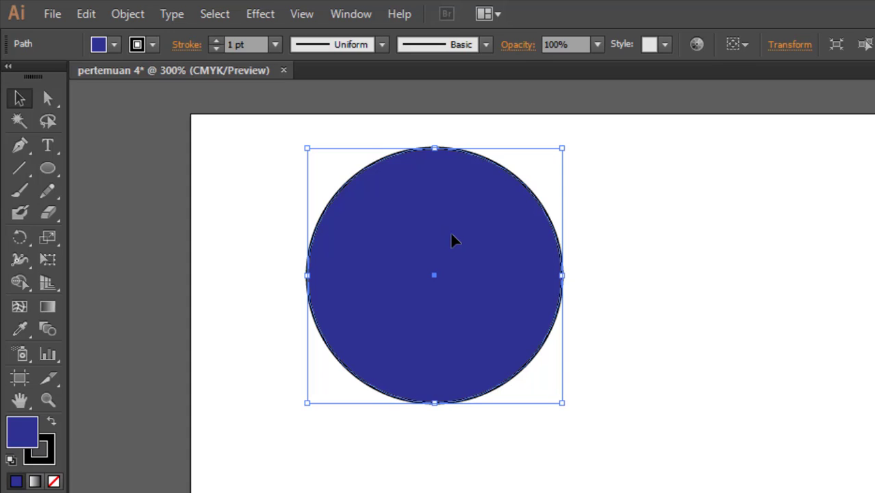
Step: Switch the document color mode to RGB Color and back to CMYK Color
left_click(47, 14)
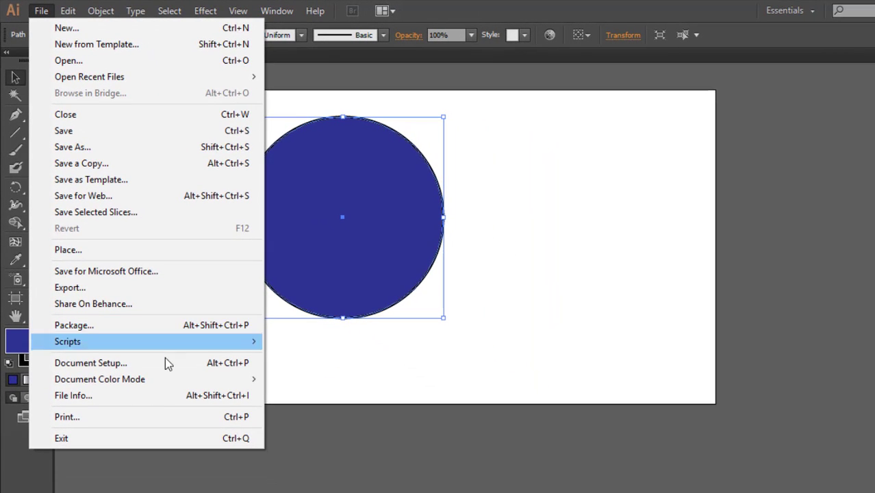
mouse_move(164, 388)
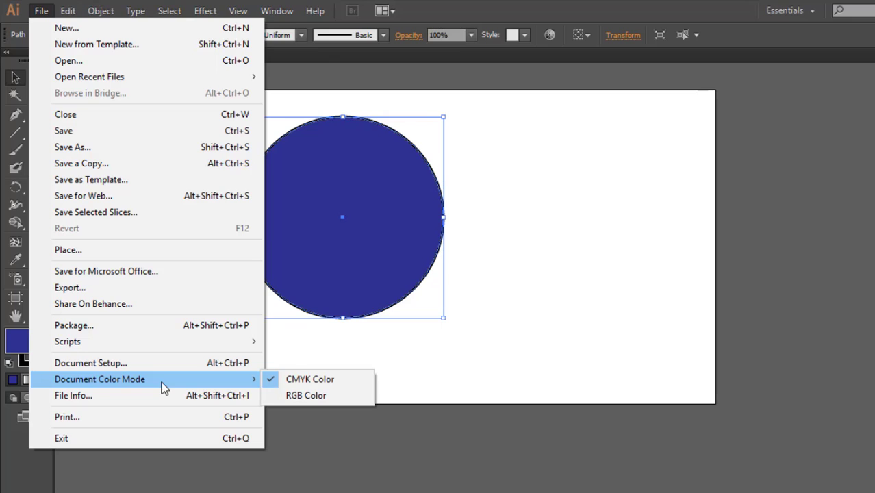
left_click(293, 395)
left_click(40, 10)
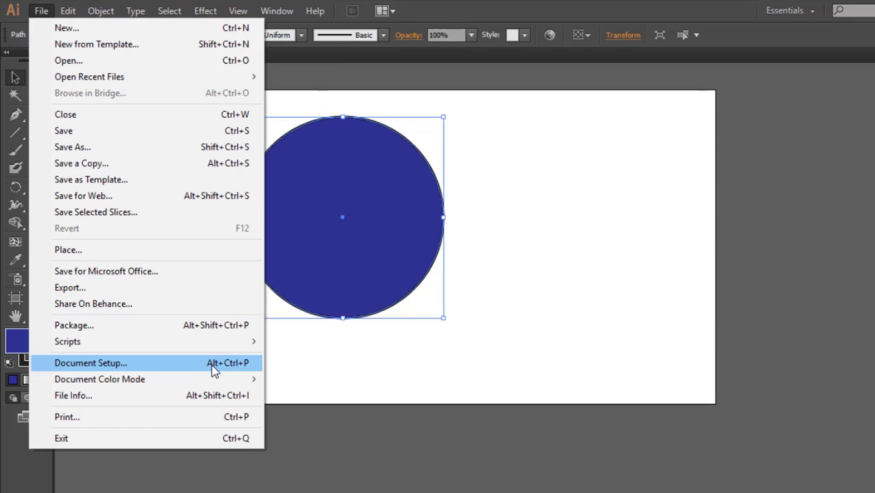
mouse_move(253, 381)
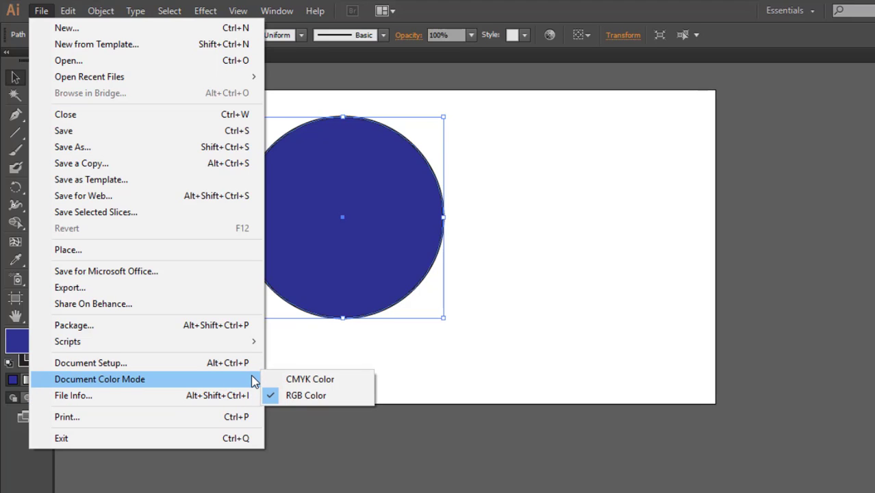
left_click(287, 380)
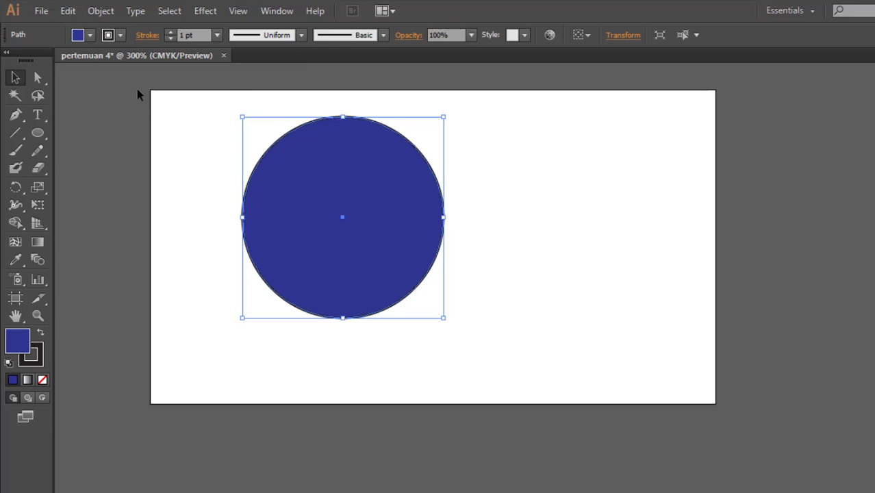
Step: Try red, yellow, green and dark blue stroke swatches on the circle and settle on yellow
left_click(205, 130)
key("z")
left_click_drag(220, 137, 333, 203)
key("space")
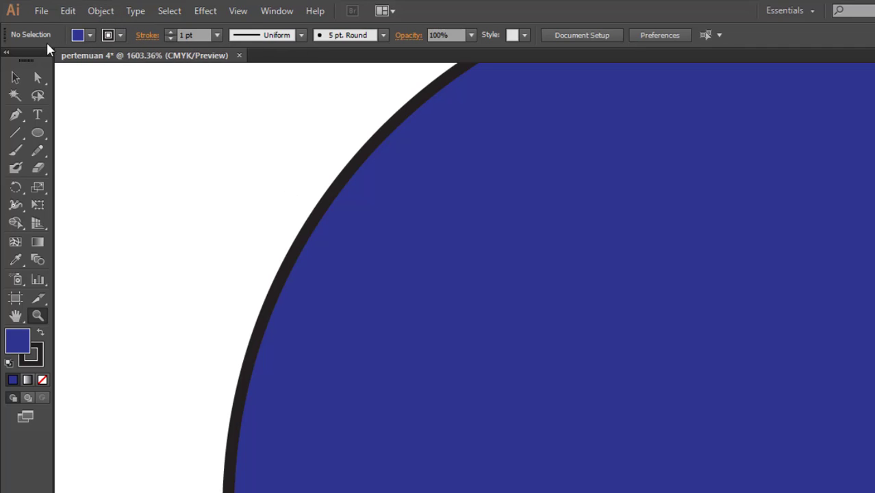
left_click(18, 76)
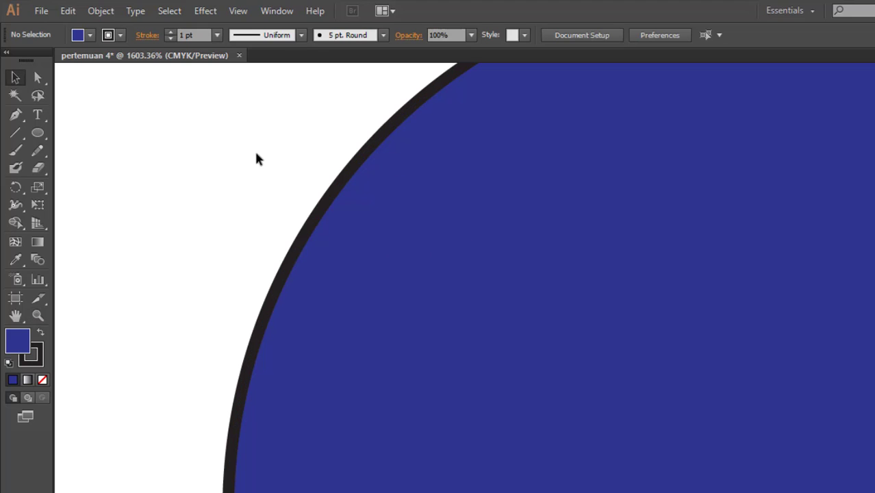
left_click(368, 190)
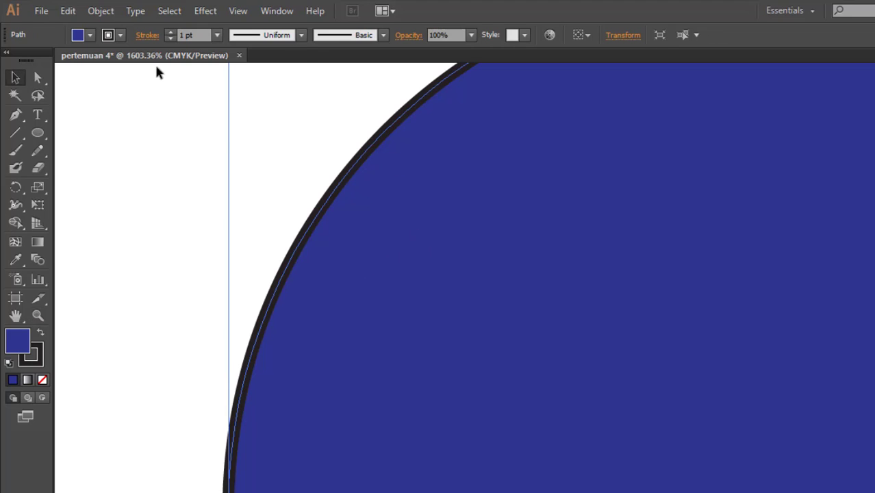
left_click(120, 35)
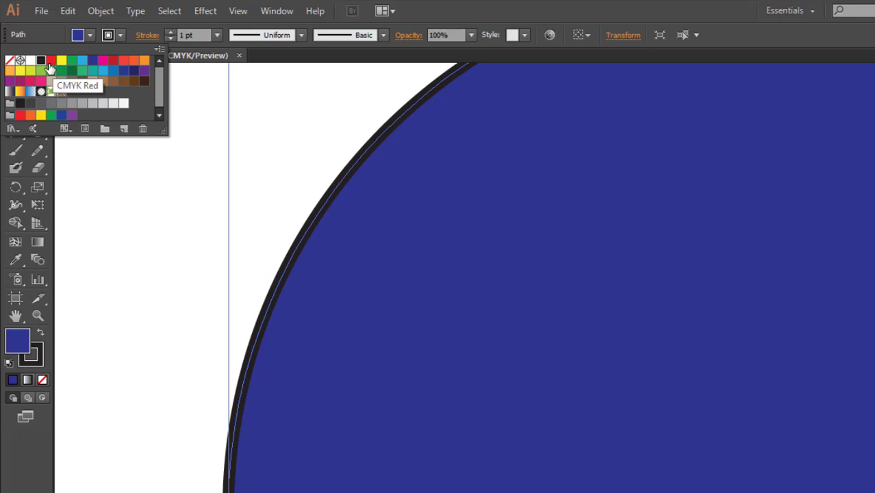
left_click(51, 61)
left_click(61, 60)
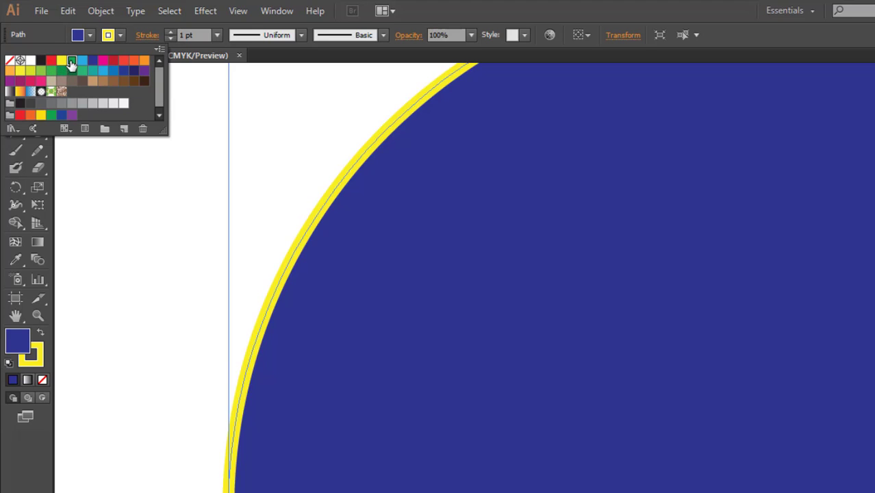
left_click(71, 61)
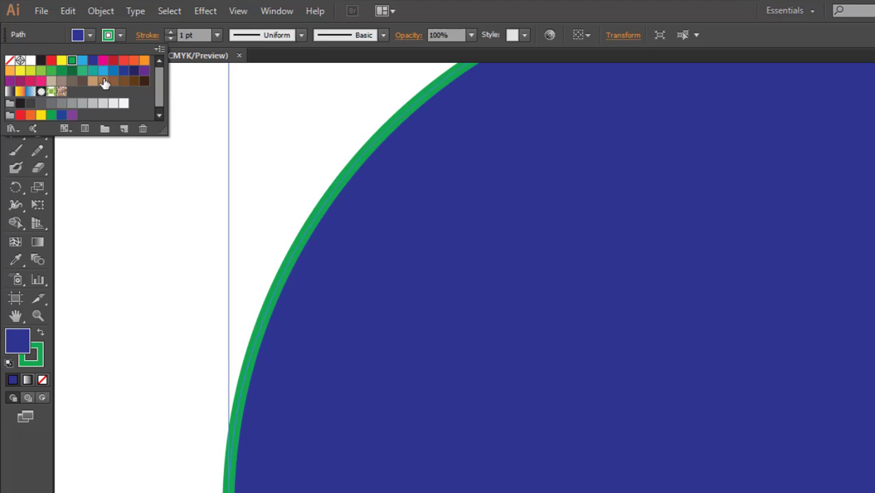
left_click(93, 61)
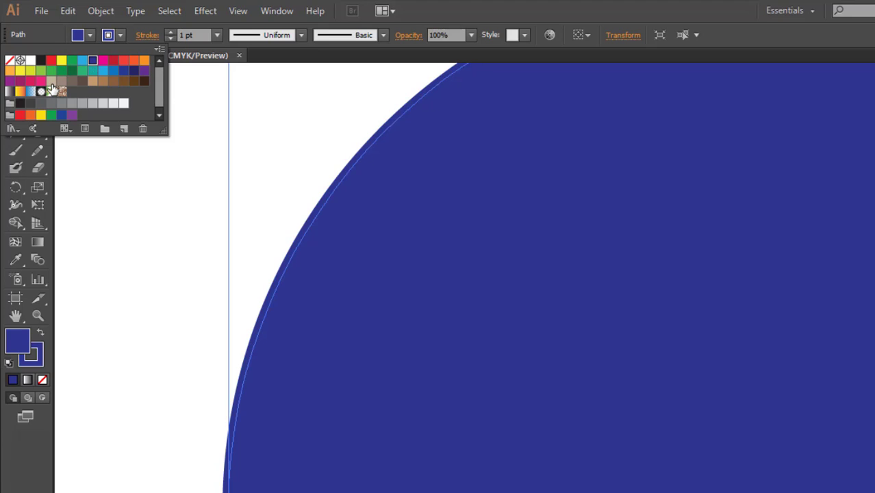
left_click(61, 61)
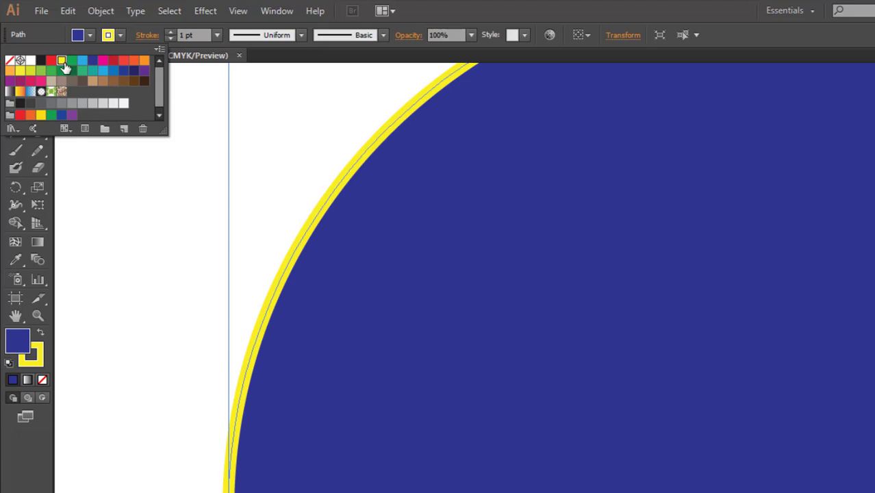
left_click(249, 120)
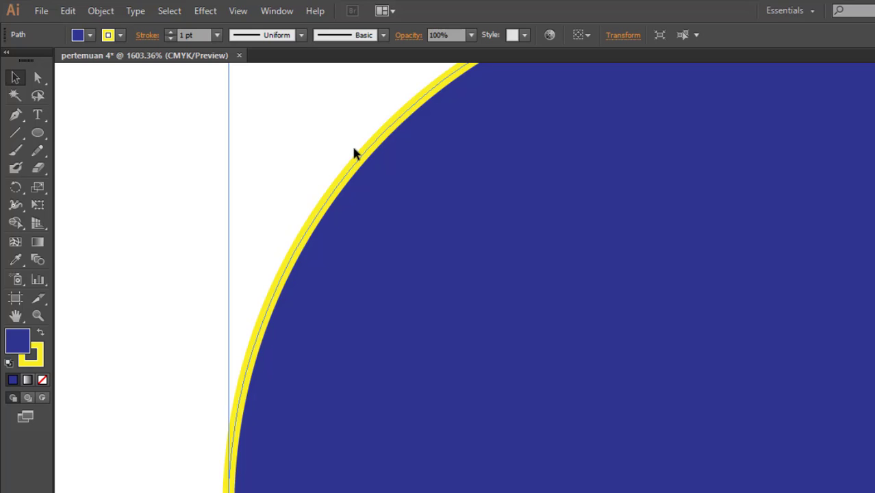
Step: Try stroke weights of 4 pt and 7 pt on the circle's outline and settle on 2 pt
left_click(217, 35)
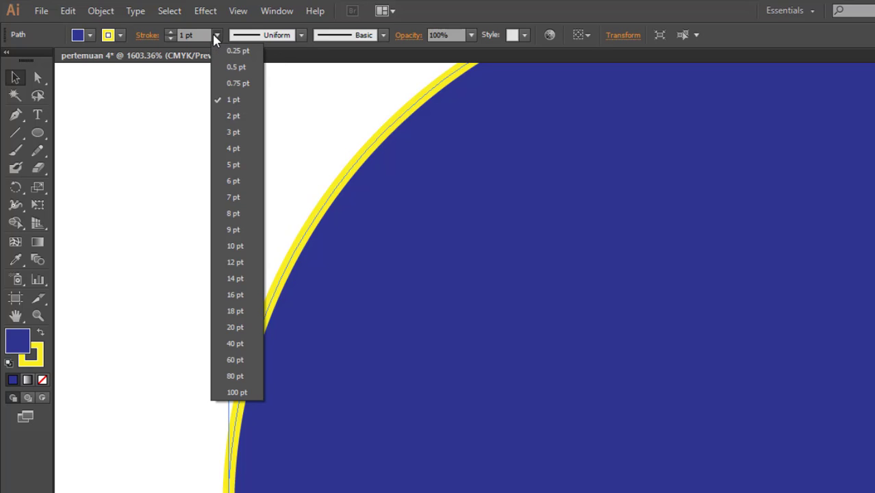
left_click(231, 149)
left_click(216, 34)
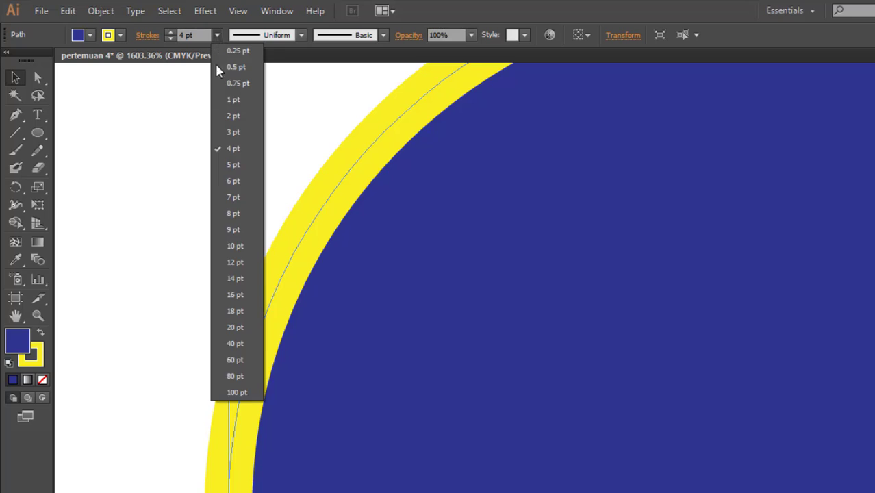
left_click(233, 197)
key("z")
left_click(196, 168, "alt")
left_click(196, 168, "alt")
left_click(196, 168, "alt")
left_click(196, 167, "alt")
left_click_drag(788, 371, 324, 182)
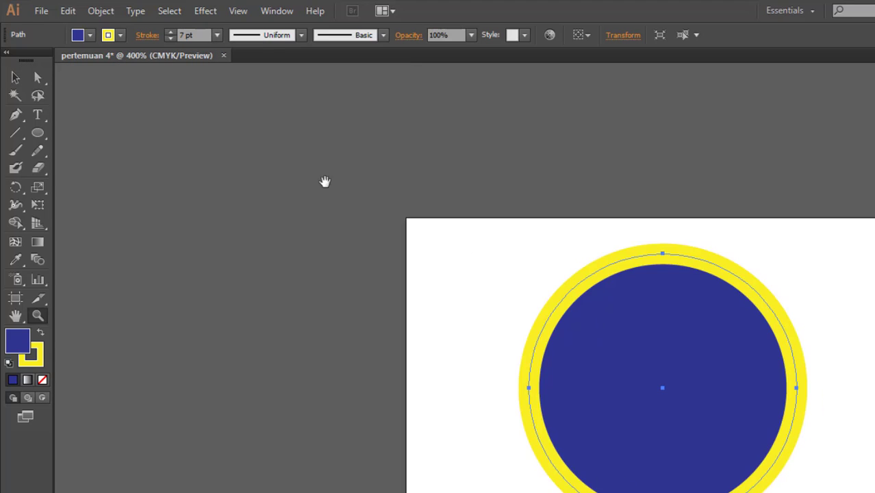
left_click_drag(490, 266, 286, 176)
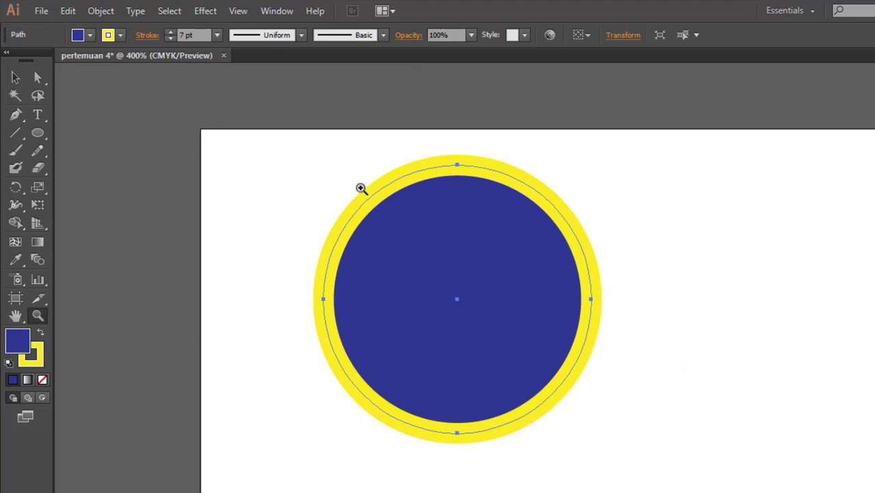
left_click(214, 36)
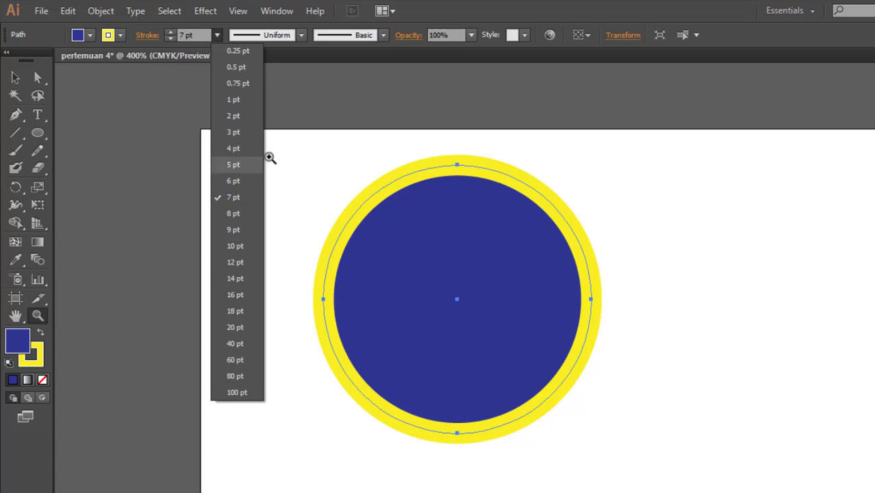
left_click(237, 114)
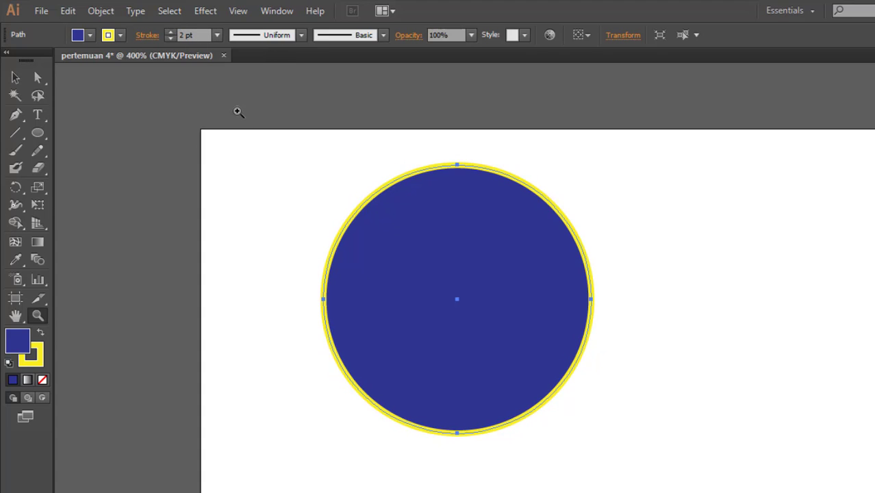
Step: Try several variable width profiles on the circle's stroke, ending with the flat profile with pointed ends
left_click(302, 36)
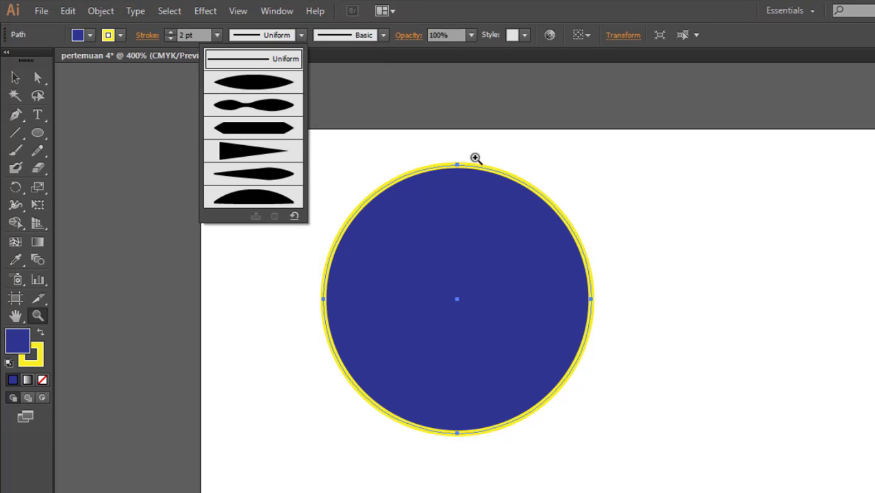
left_click(268, 88)
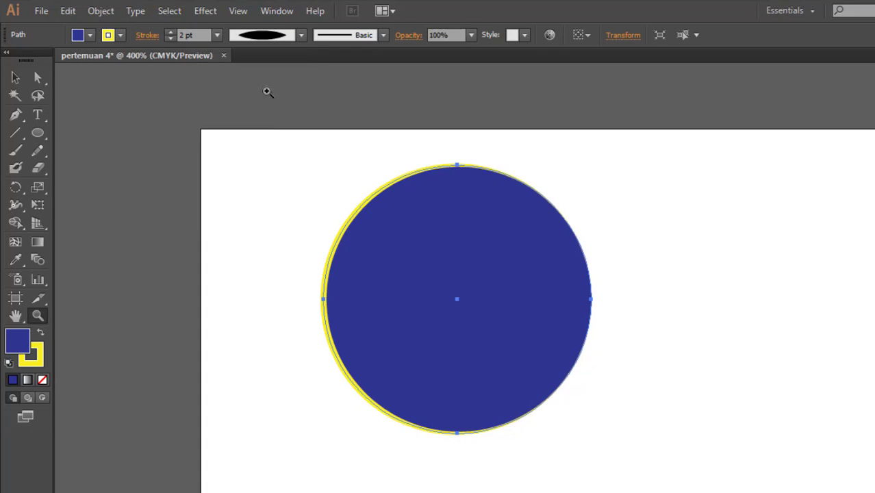
left_click(282, 39)
left_click(264, 120)
left_click(286, 38)
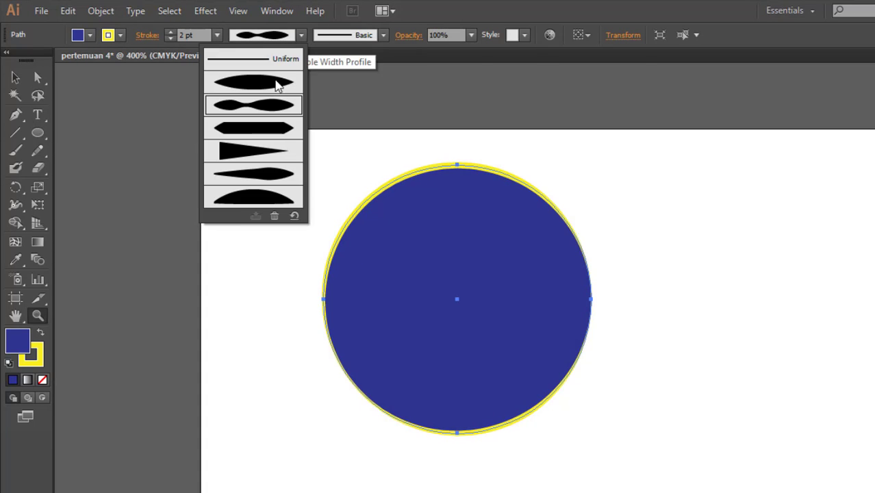
left_click(257, 185)
left_click(288, 37)
left_click(258, 85)
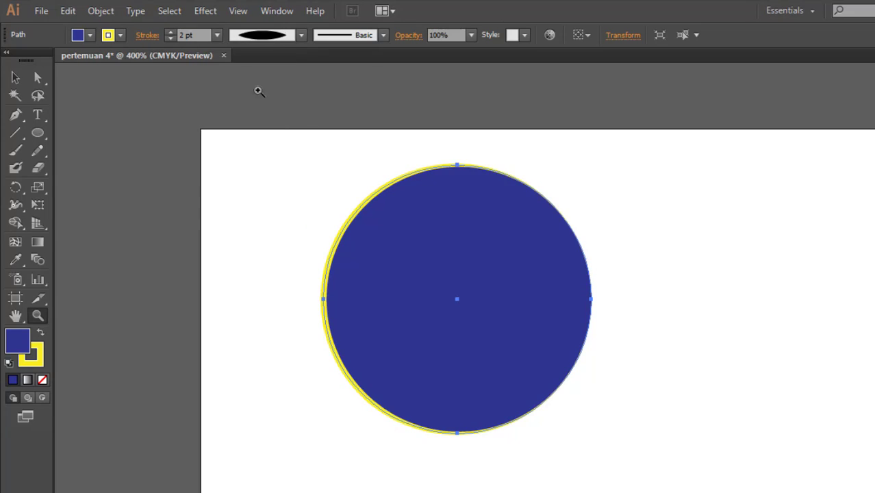
left_click(288, 35)
left_click(250, 129)
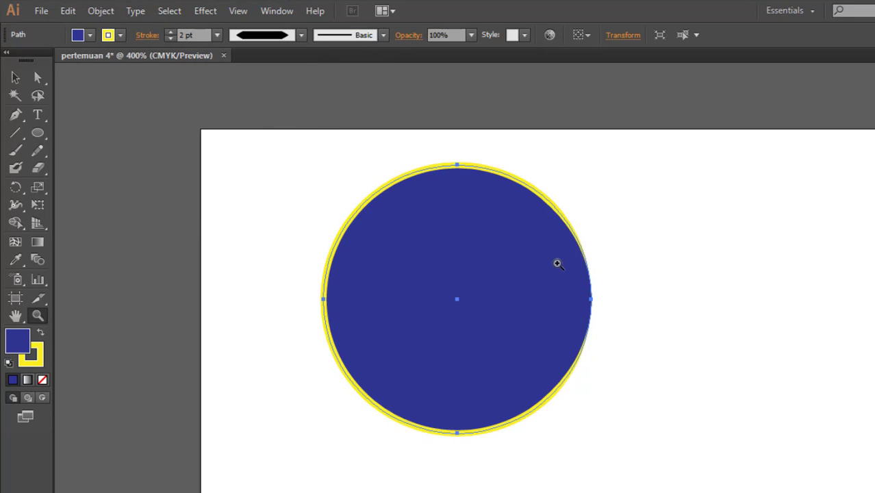
Step: Examine how the width profile shapes the yellow stroke around the circle, especially along its right edge
left_click_drag(531, 179, 644, 307)
key("space")
left_click_drag(539, 389, 611, 111)
left_click(596, 228, "alt")
left_click(596, 229, "alt")
left_click(595, 229, "alt")
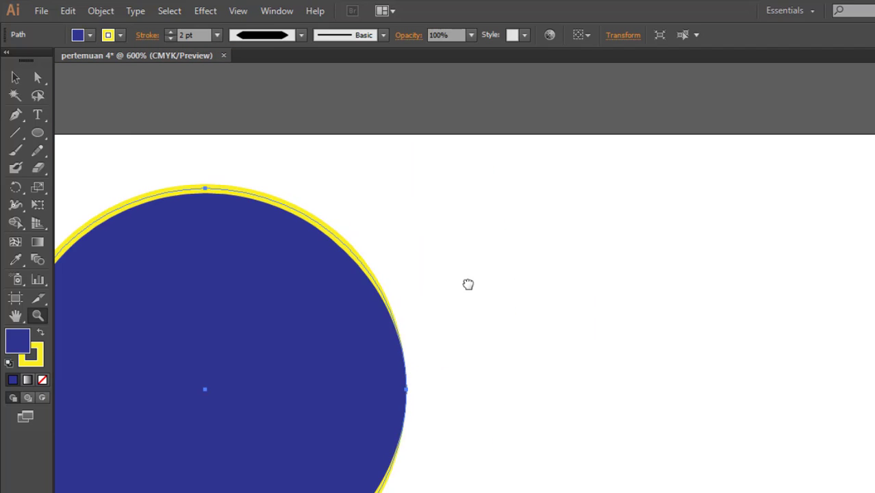
left_click_drag(469, 284, 621, 282)
key("space")
left_click_drag(254, 259, 180, 99)
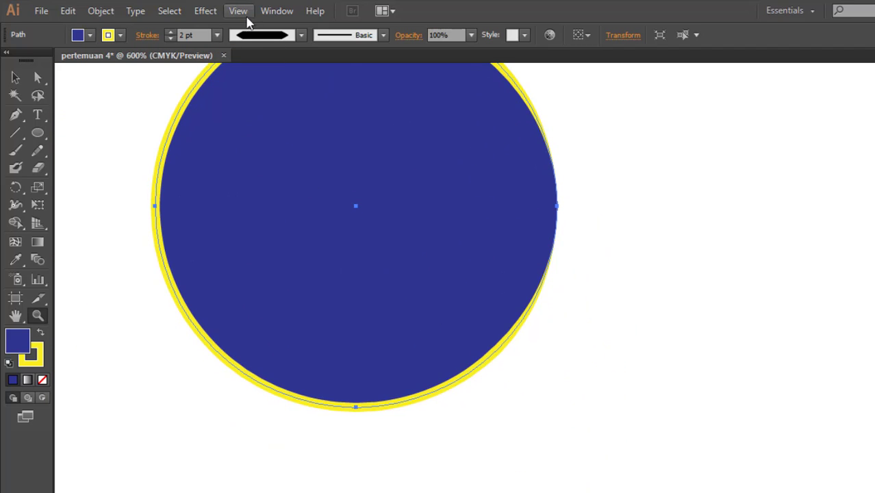
Step: Apply the one-sided, arch-shaped width profile to the circle's stroke
left_click(263, 35)
left_click(284, 196)
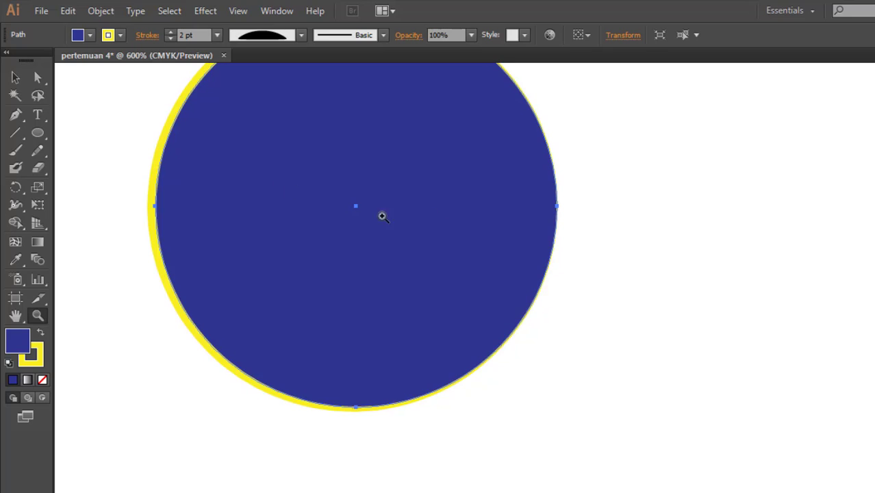
key("space")
left_click_drag(456, 198, 444, 267)
left_click_drag(357, 193, 358, 204)
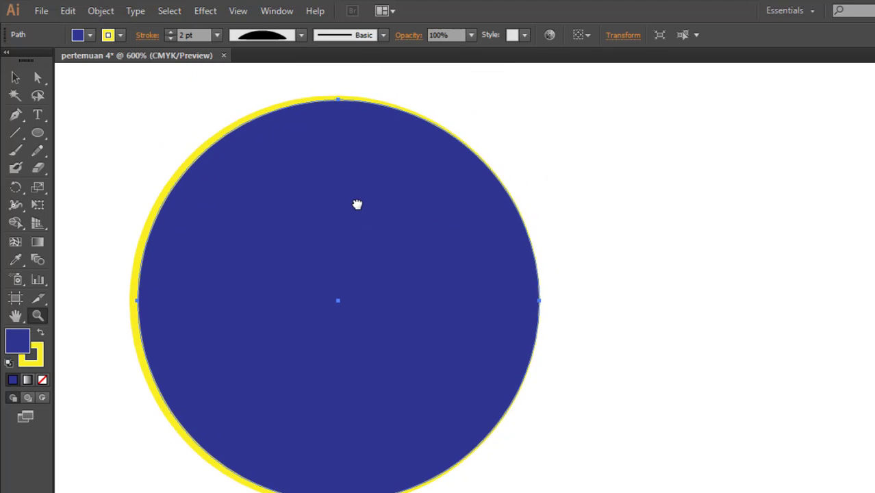
Step: Try the charcoal and bristle brushes on the circle's stroke and settle on the orange brush with looped arrows
left_click(383, 35)
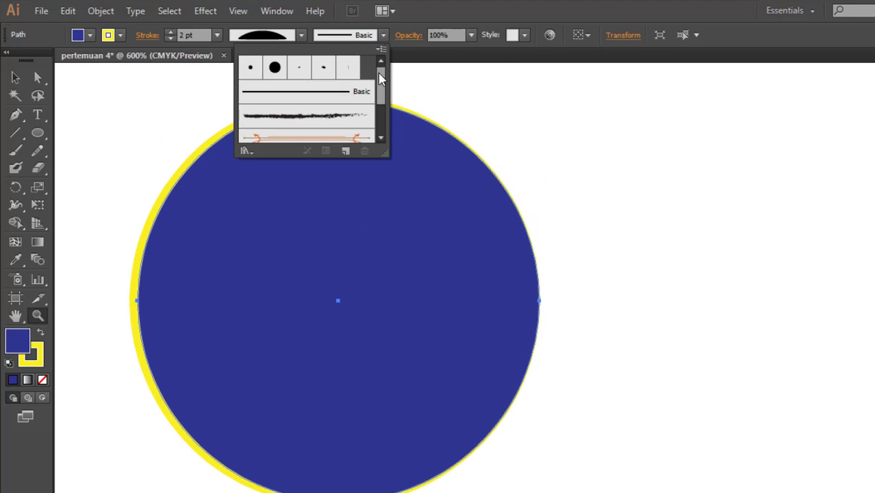
mouse_move(381, 78)
left_mouse_down()
mouse_move(388, 129)
mouse_move(382, 78)
left_mouse_up()
left_click(350, 107)
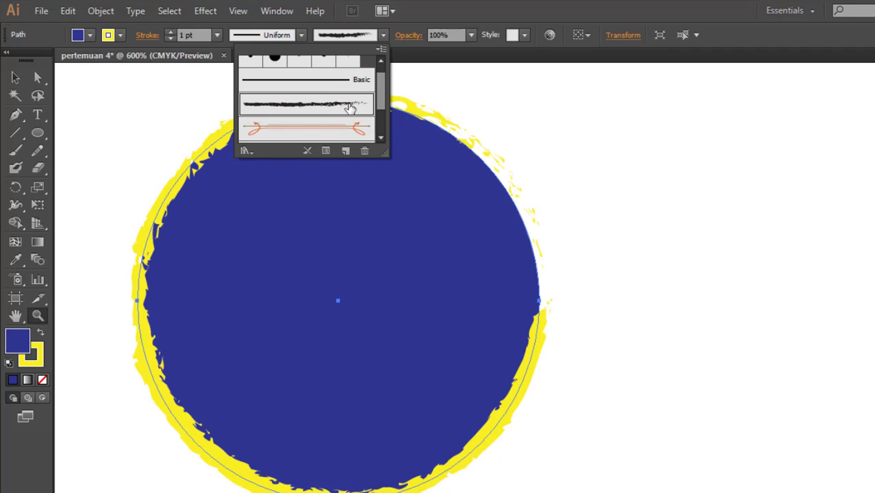
left_click(351, 129)
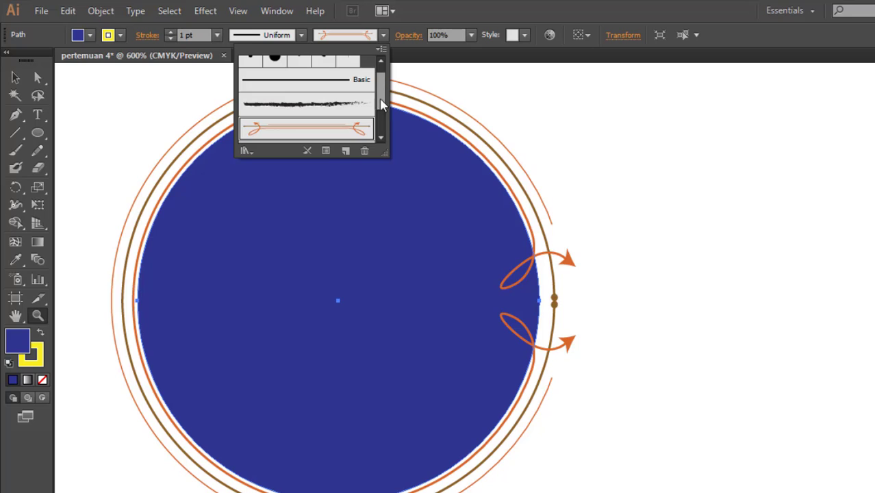
left_click_drag(383, 86, 382, 118)
left_click(368, 128)
left_click(349, 103)
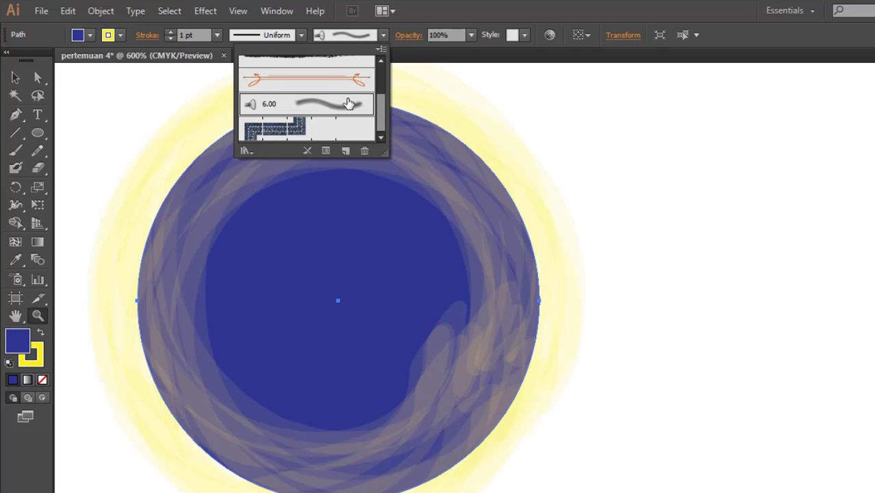
left_click(337, 77)
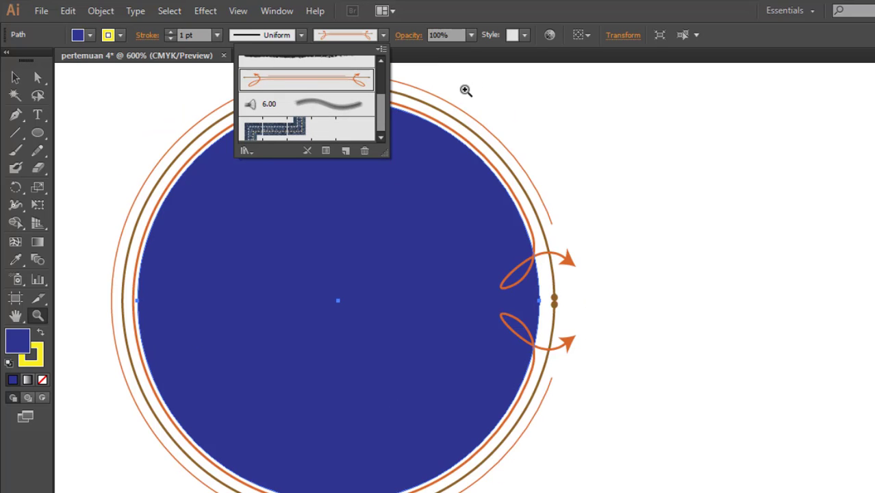
left_click(480, 15)
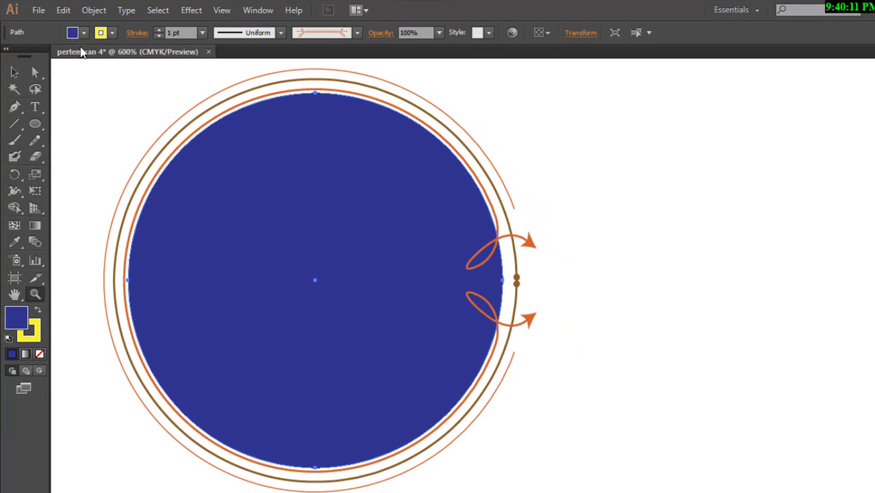
Step: Try 20%, 40% and 10% opacity on the circle and settle on 60%
left_click(15, 74)
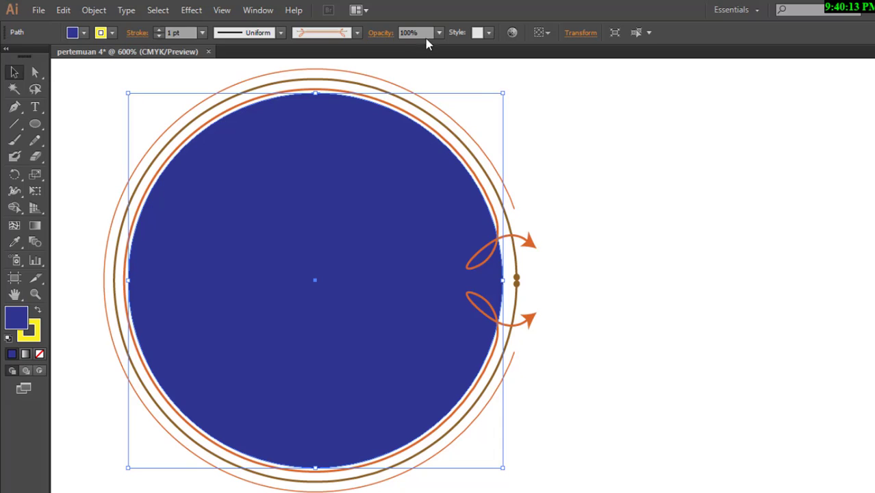
left_click(438, 32)
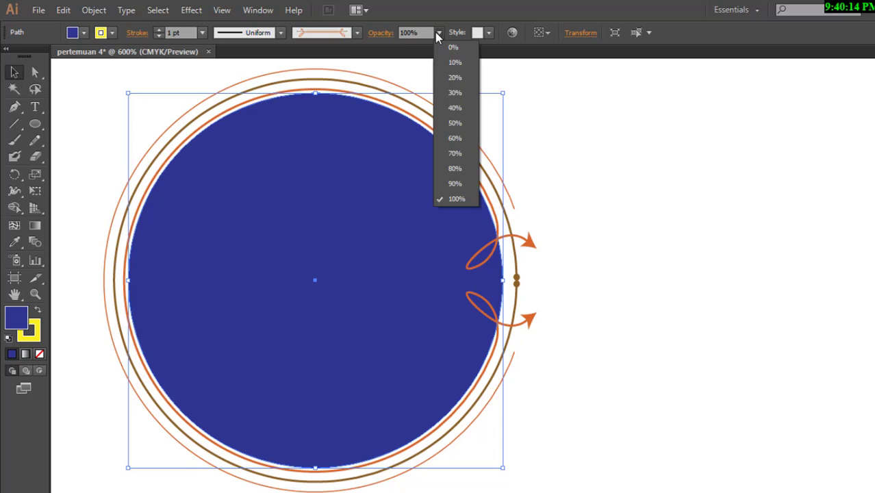
left_click(468, 77)
left_click(442, 38)
left_click(452, 107)
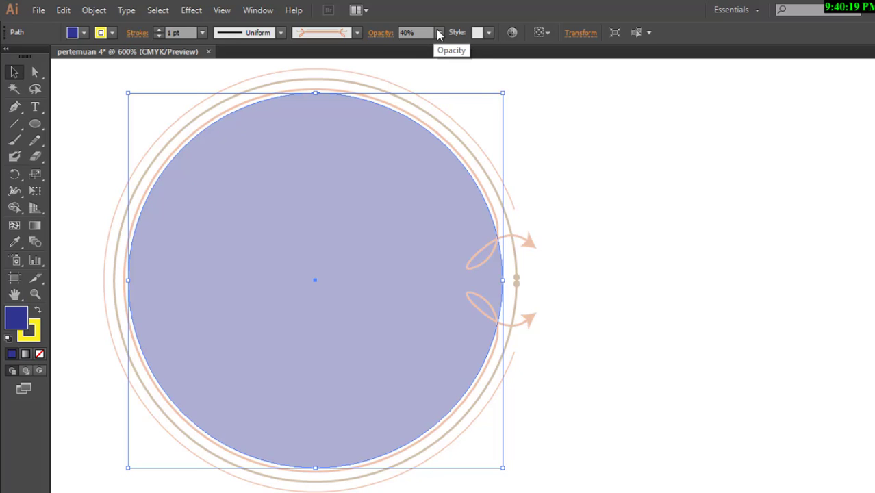
left_click(438, 33)
left_click(452, 63)
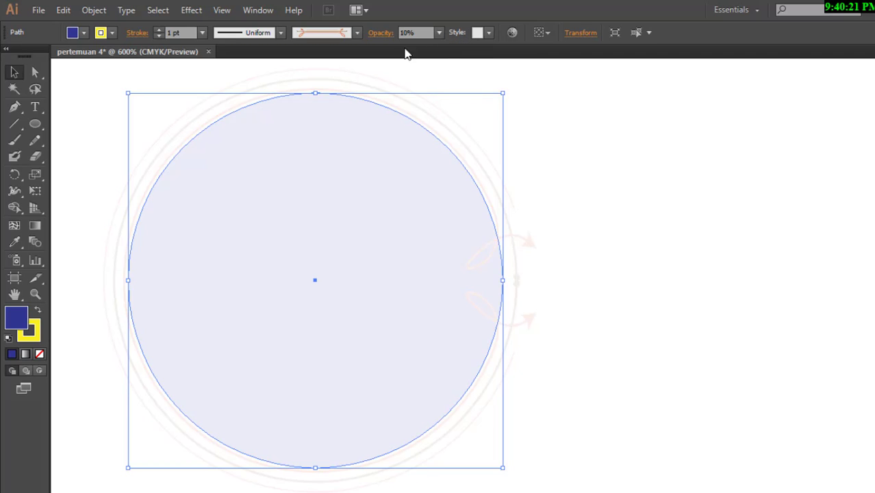
left_click(439, 33)
left_click(459, 137)
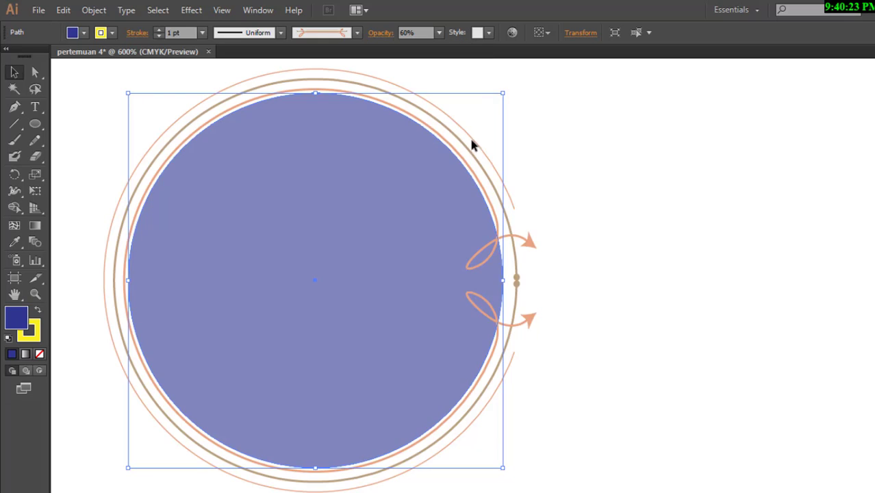
left_click(539, 145)
left_click(396, 176)
Step: Apply the yellow-and-green foliage graphic style to the circle and glance at the alignment and transform options
left_click(489, 33)
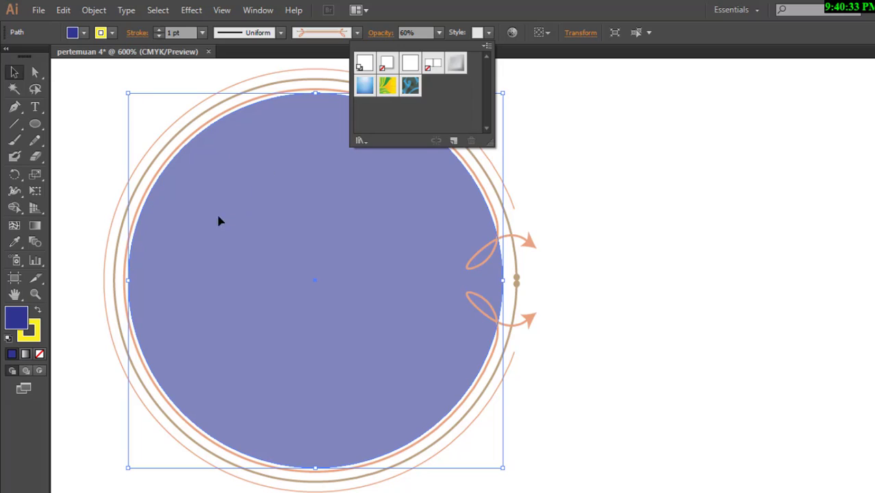
left_click(385, 87)
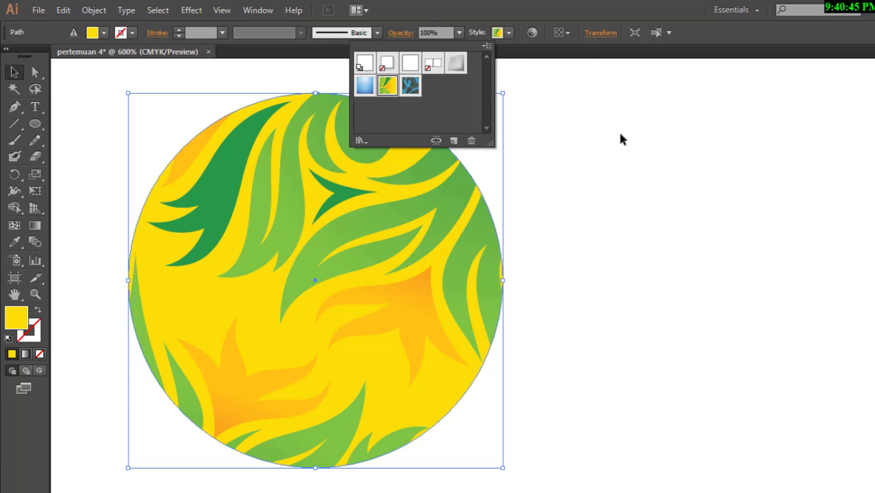
left_click(510, 33)
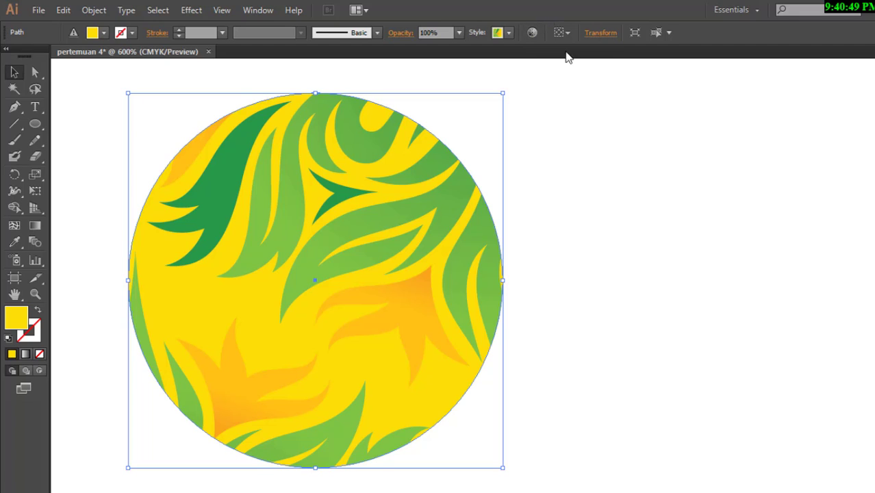
left_click(557, 33)
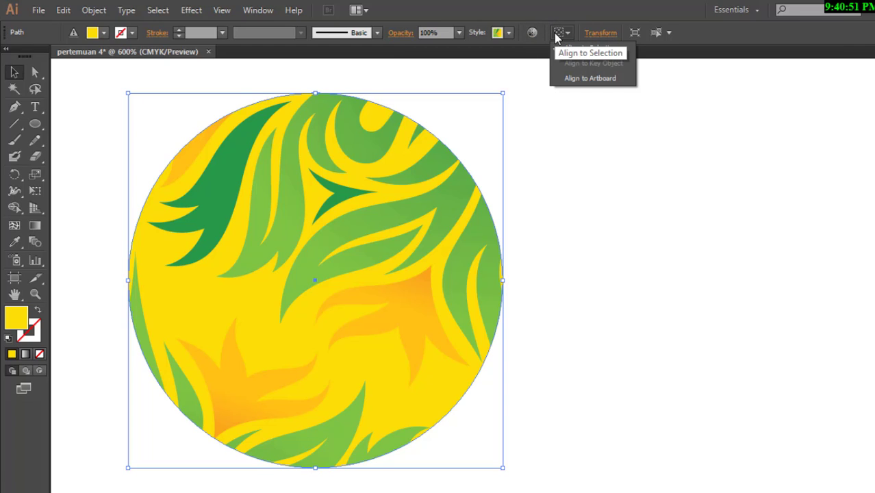
left_click(599, 33)
left_click(711, 33)
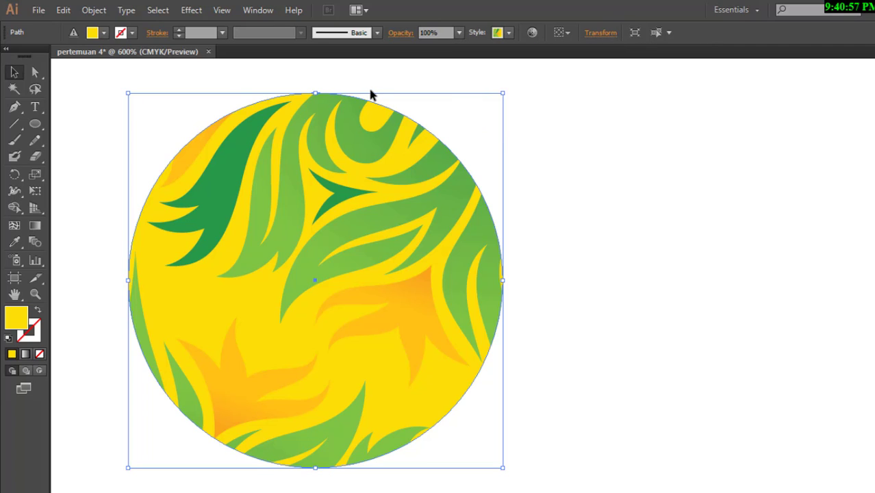
Step: Shrink the patterned circle proportionally to about two thirds of its size and place it near the artboard's left edge
key("z")
left_click(254, 124, "alt")
left_click(254, 124, "alt")
left_click(254, 123, "alt")
left_click_drag(404, 188, 278, 106)
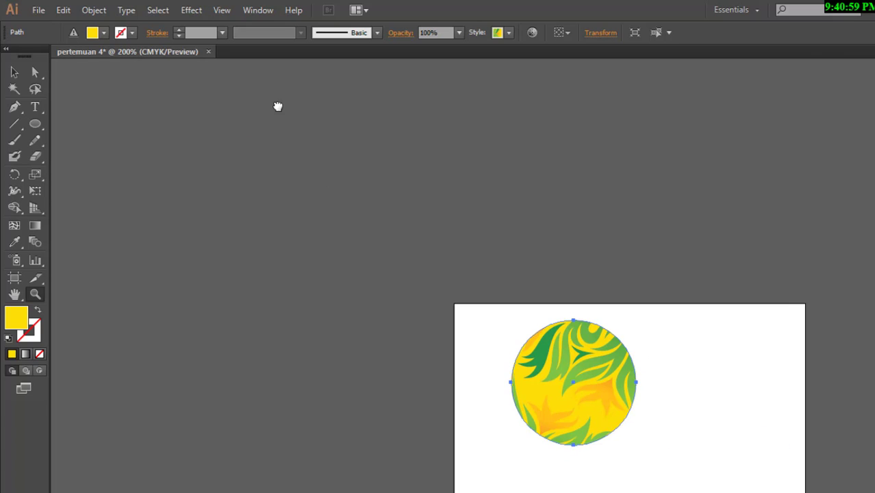
left_click_drag(375, 185, 277, 92)
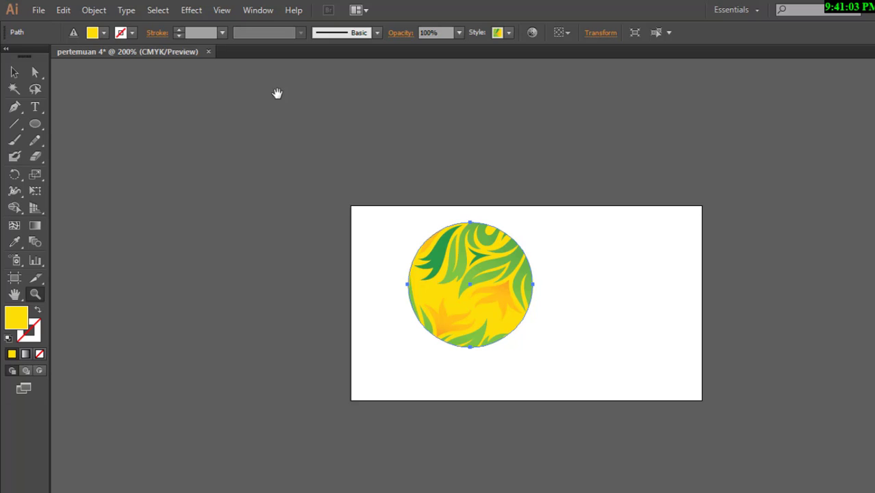
left_click(14, 72)
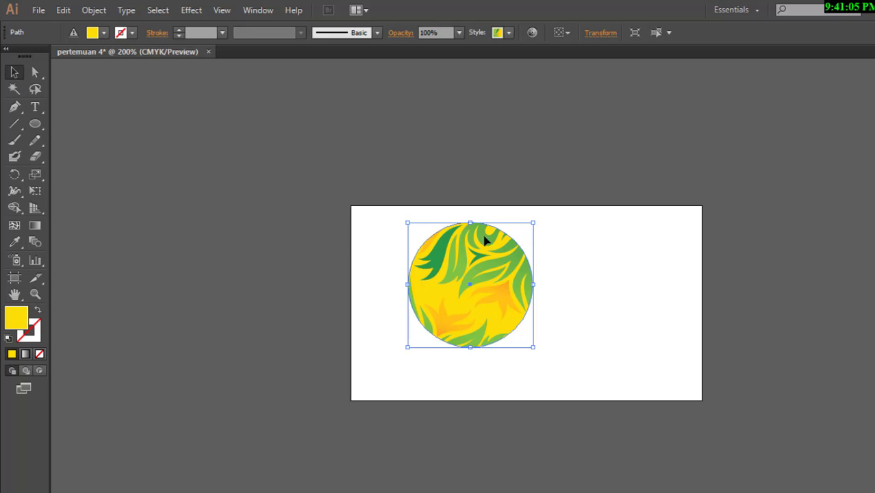
left_click_drag(510, 261, 468, 252)
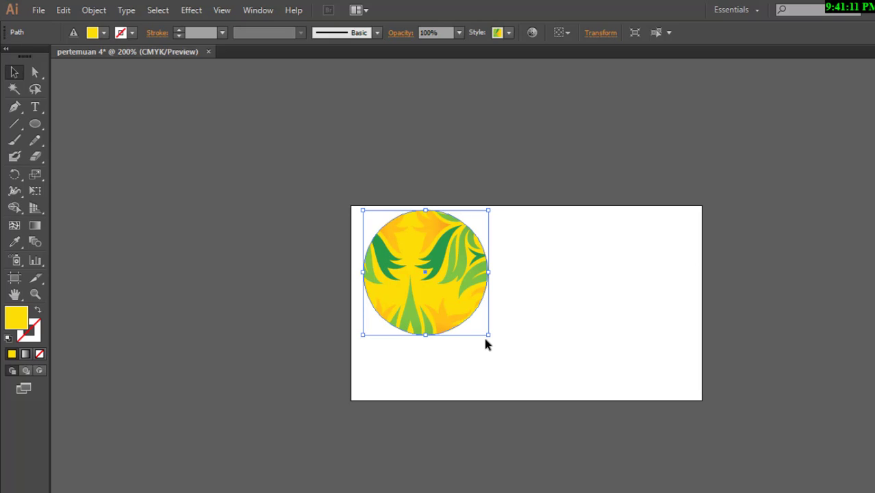
left_click_drag(487, 335, 443, 289)
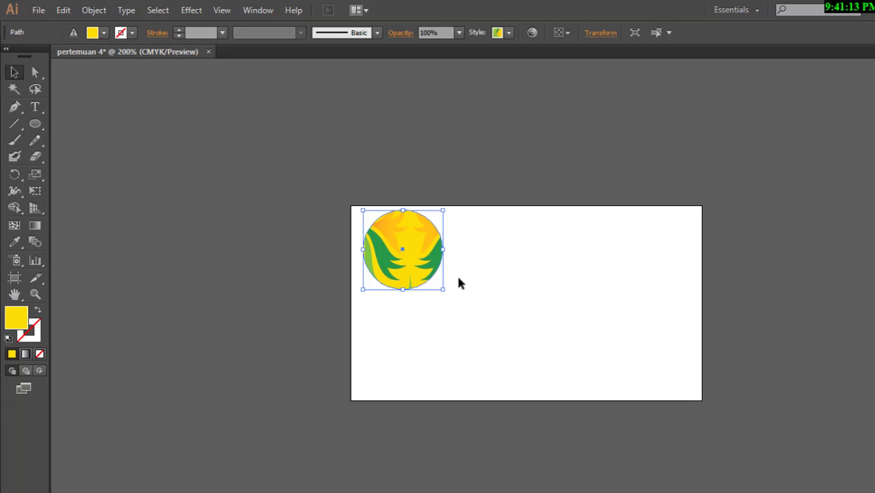
left_click(458, 283)
left_click_drag(426, 259, 422, 283)
Step: Copy the circle, paste a duplicate beside it and delete the duplicate
key("ctrl+c")
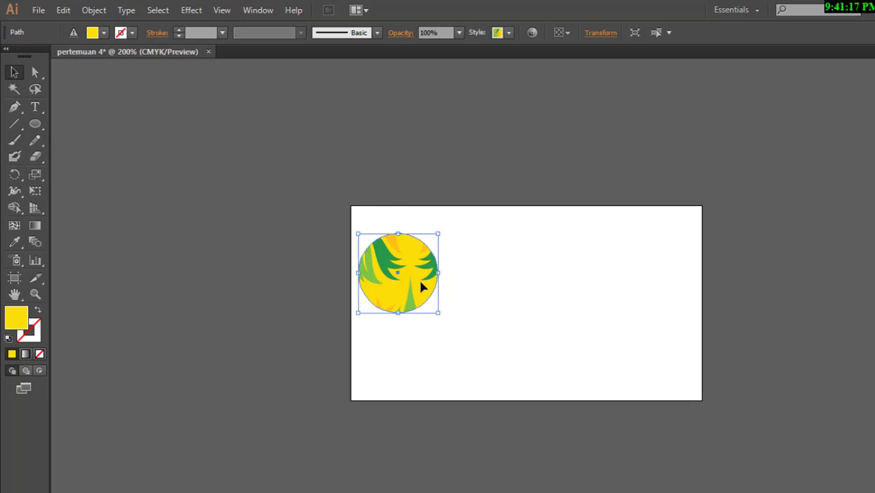
key("ctrl+v")
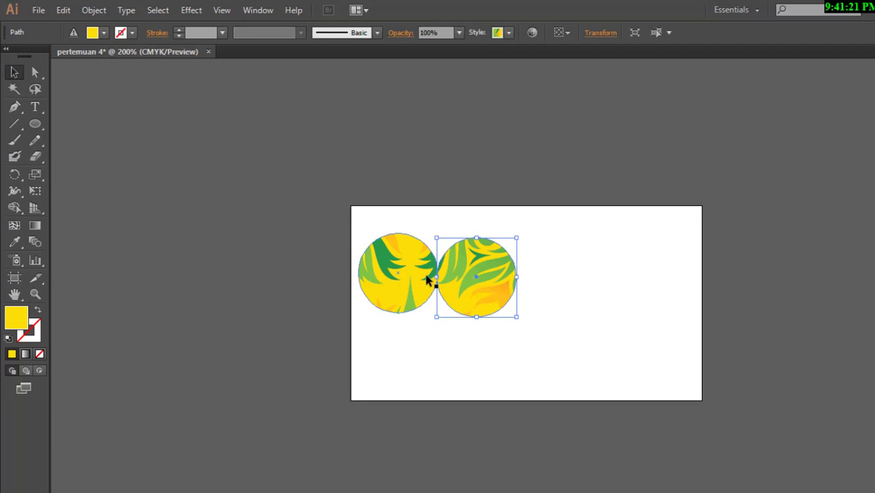
key("Delete")
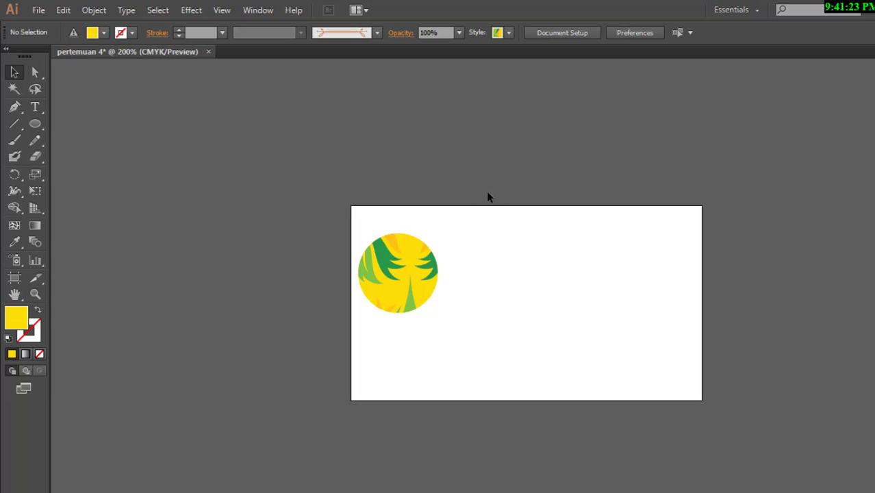
Step: Duplicate the circle directly by moving a copy to its right, then one above the artboard, deleting each copy after it is made
left_click_drag(486, 191, 317, 323)
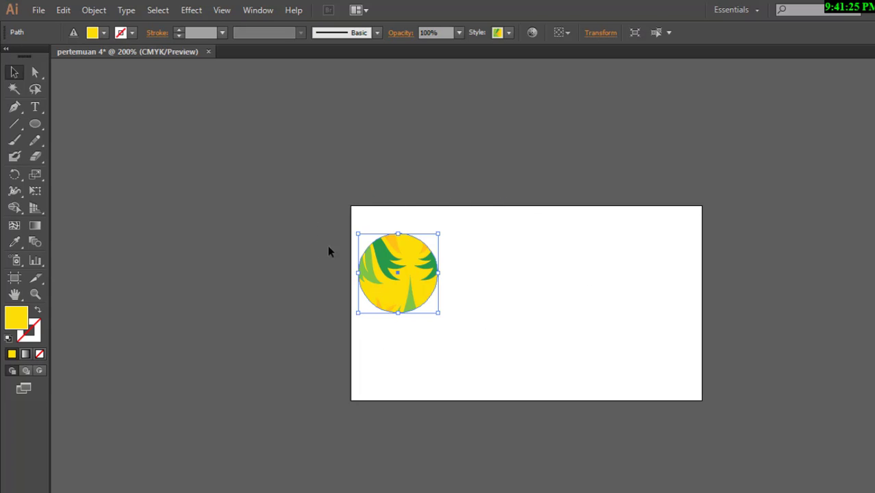
key("alt")
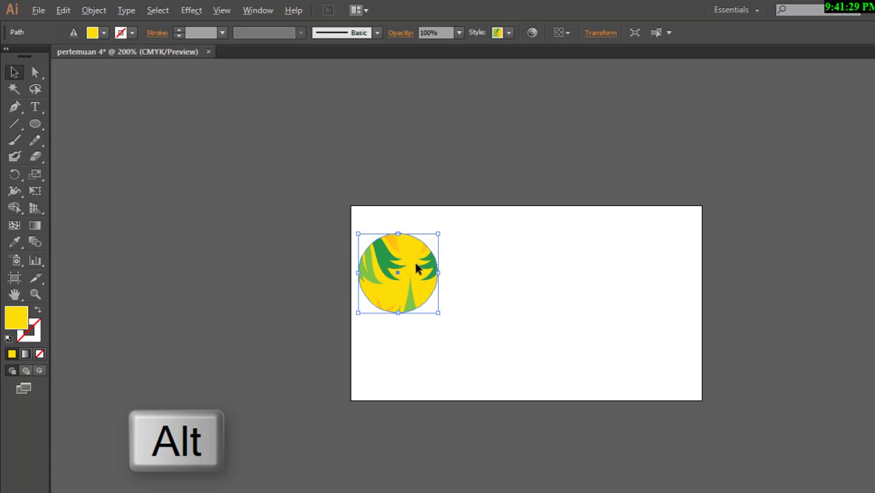
left_click_drag(419, 267, 501, 241)
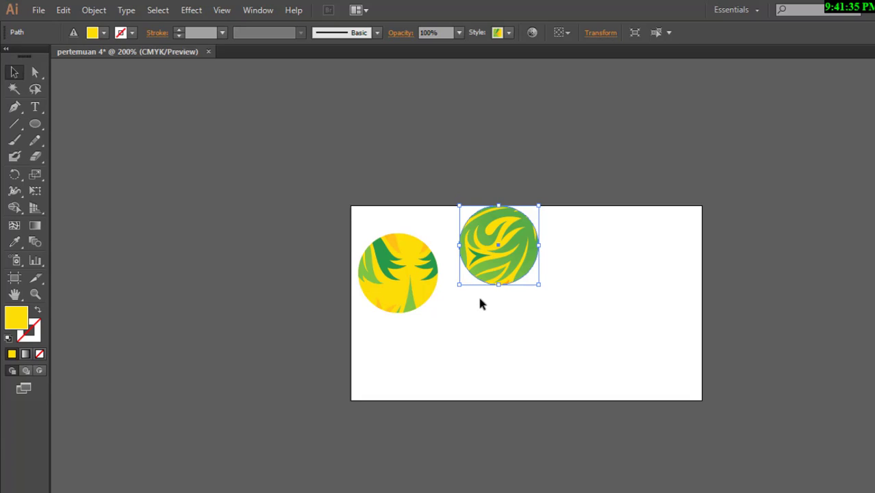
key("Delete")
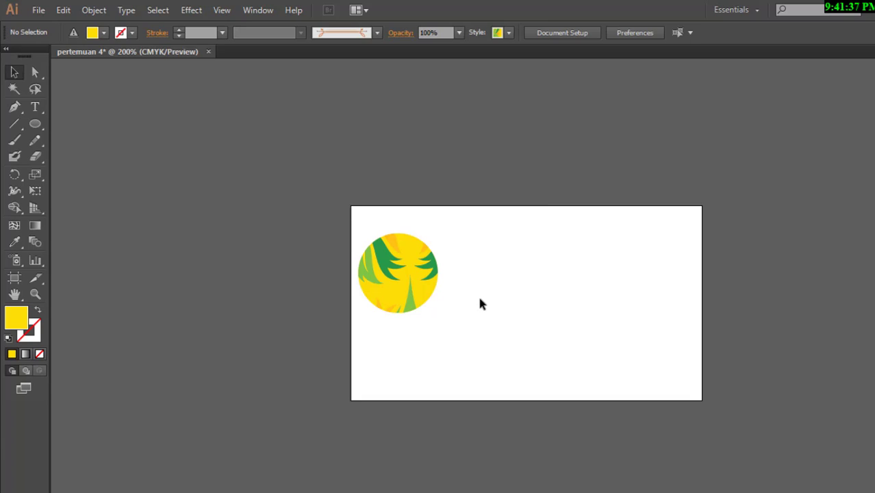
left_click(399, 304)
left_click_drag(395, 293, 389, 190)
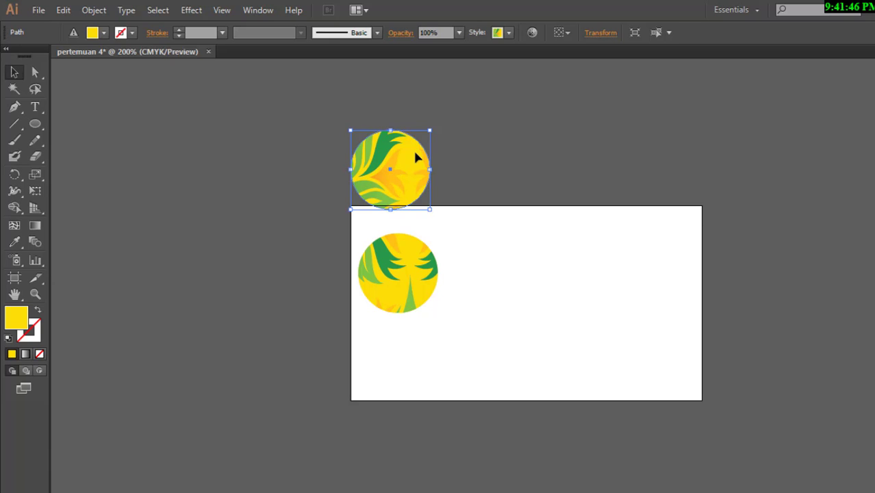
key("Delete")
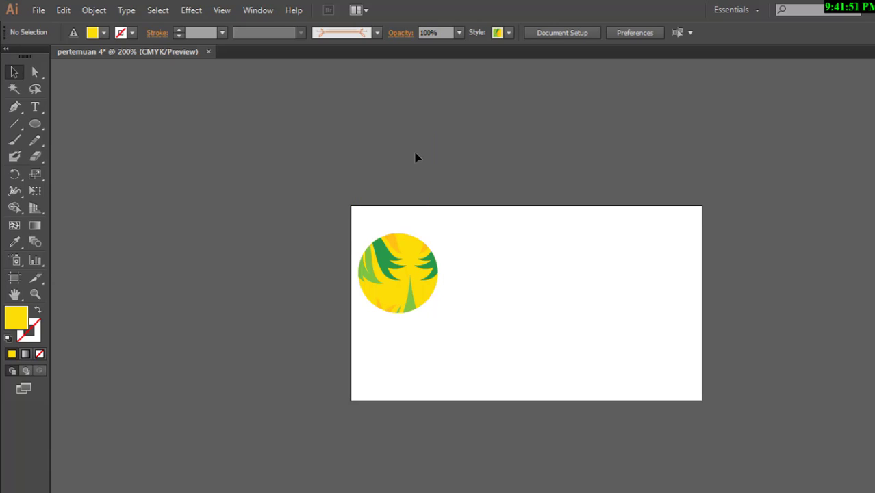
Step: Copy the circle, paste the duplicate in place on top of it and move the duplicate off the artboard to the left
left_click_drag(436, 166, 392, 277)
key("ctrl+c")
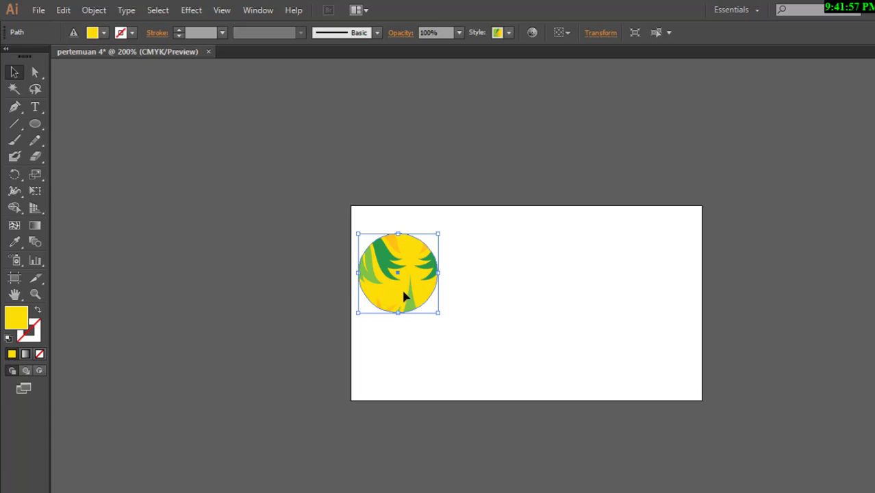
key("ctrl+shift+v")
left_click_drag(402, 286, 434, 130)
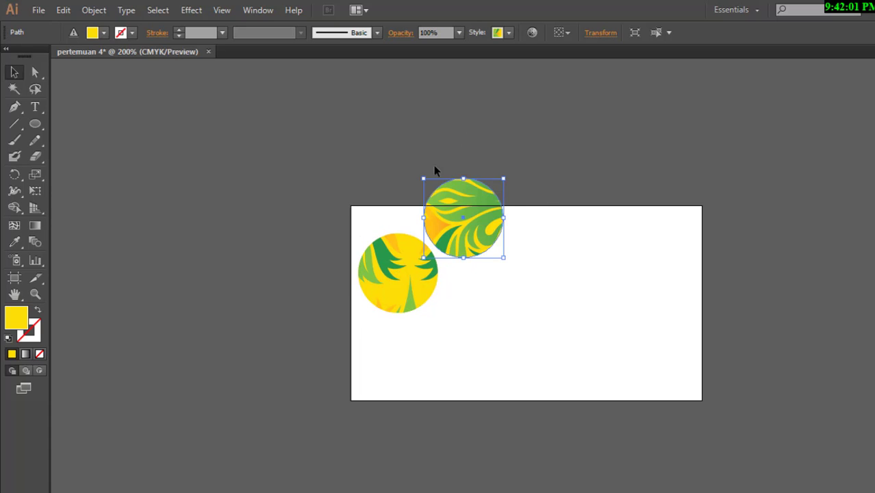
left_click_drag(428, 215, 251, 183)
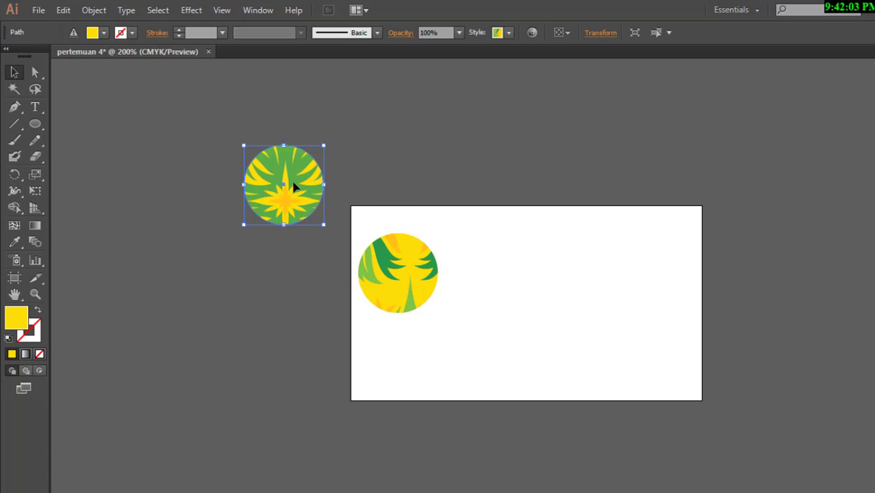
left_click_drag(300, 197, 322, 284)
Step: Reposition the original circle slightly further right on the artboard and delete the duplicate lying outside it
left_click_drag(403, 285, 425, 329)
left_click_drag(301, 279, 294, 212)
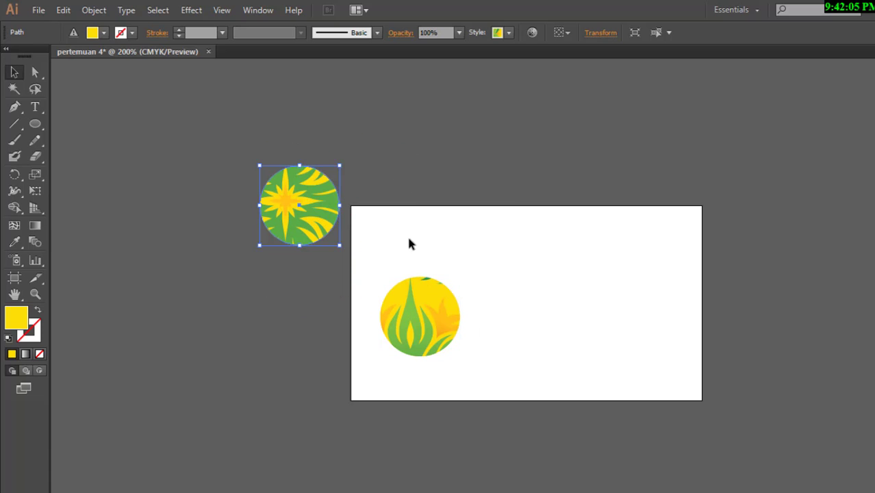
left_click(438, 267)
left_click_drag(415, 335, 411, 293)
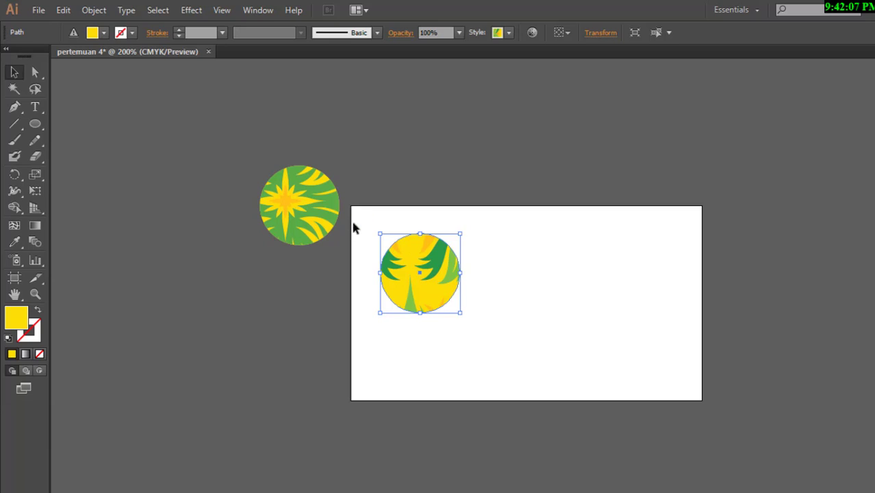
left_click(298, 208)
key("Delete")
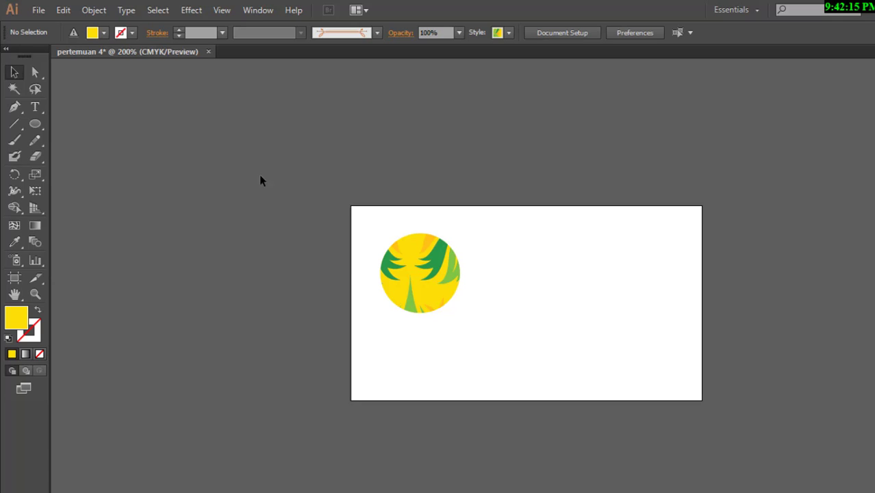
Step: Paste another copy of the circle and place it right beside the original, level with it
left_click(393, 296)
key("ctrl+shift+b")
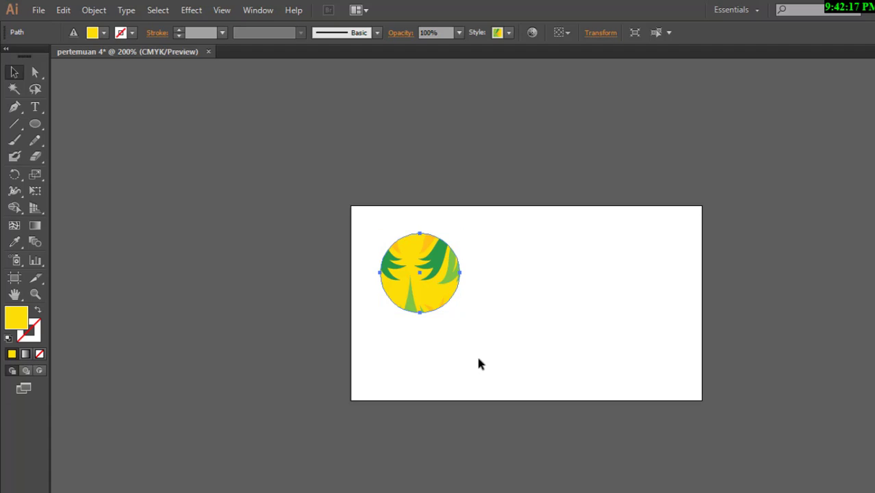
key("ctrl+v")
key("ctrl+shift+b")
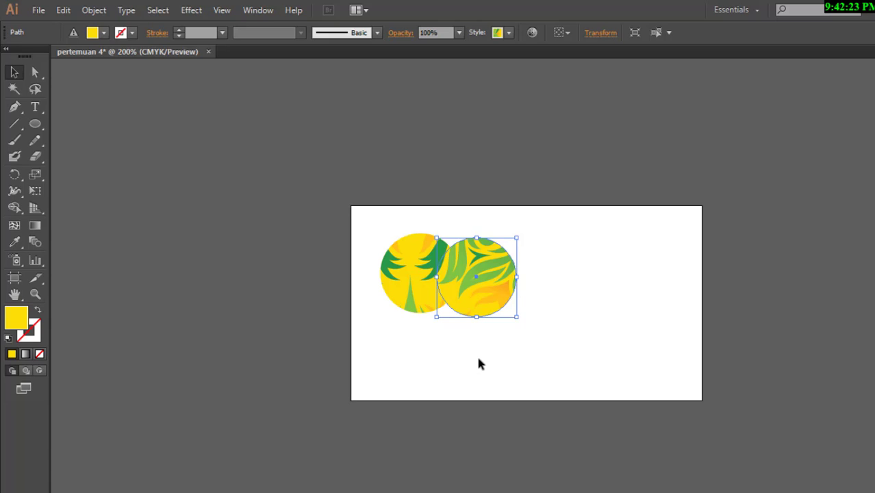
left_click_drag(469, 299, 496, 295)
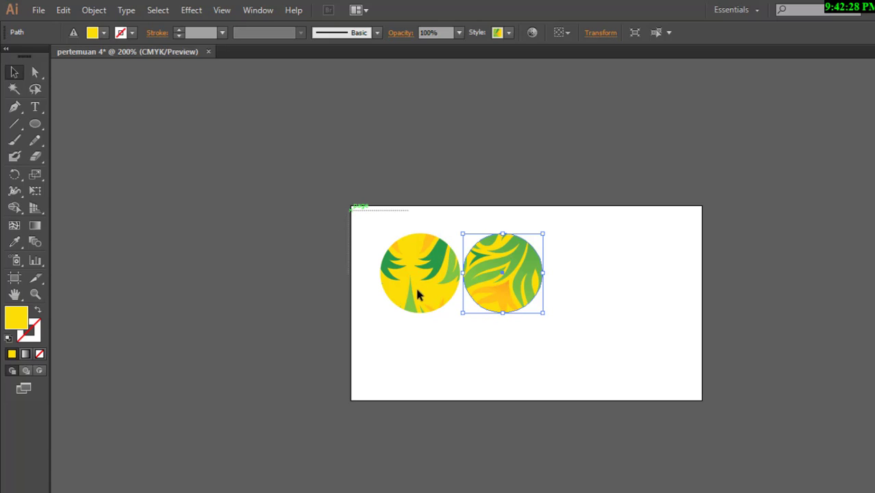
Step: Move the original circle slightly left and delete the copy to its right
left_click_drag(350, 208, 455, 332)
left_click_drag(452, 283, 442, 287)
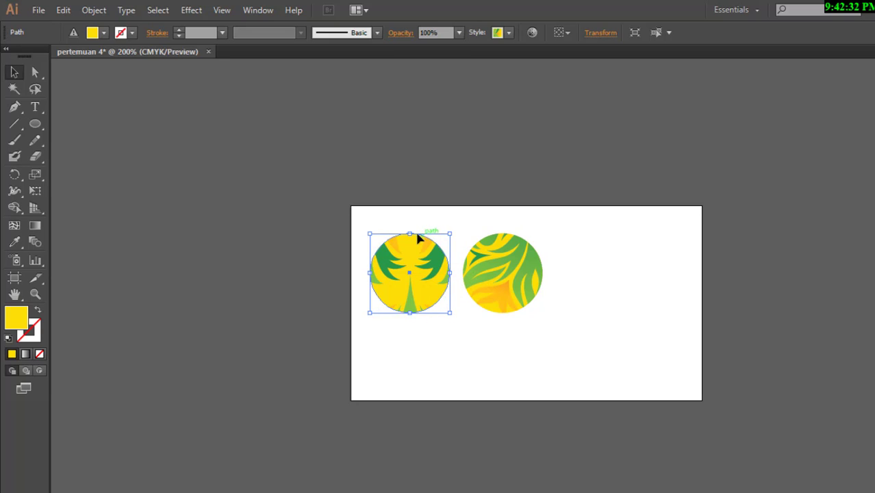
left_click(469, 277)
key("Delete")
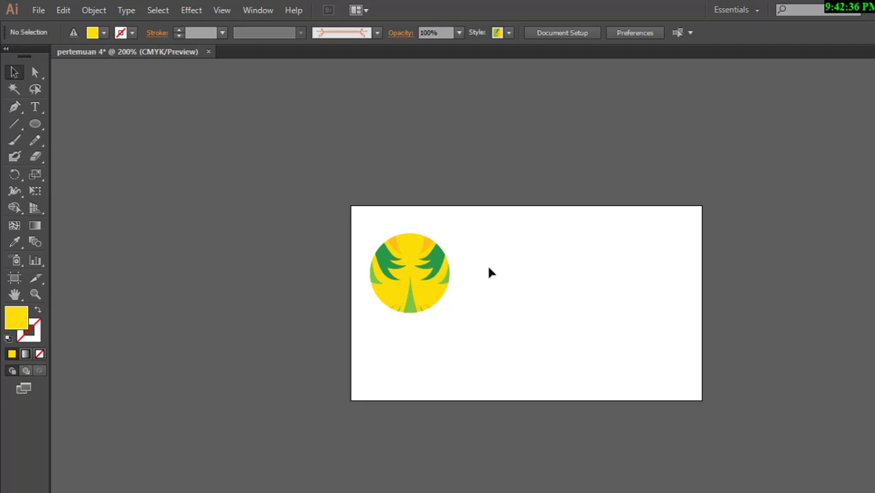
Step: Copy the circle, paste a duplicate overlapping the original's right side and delete the duplicate
left_click(437, 259)
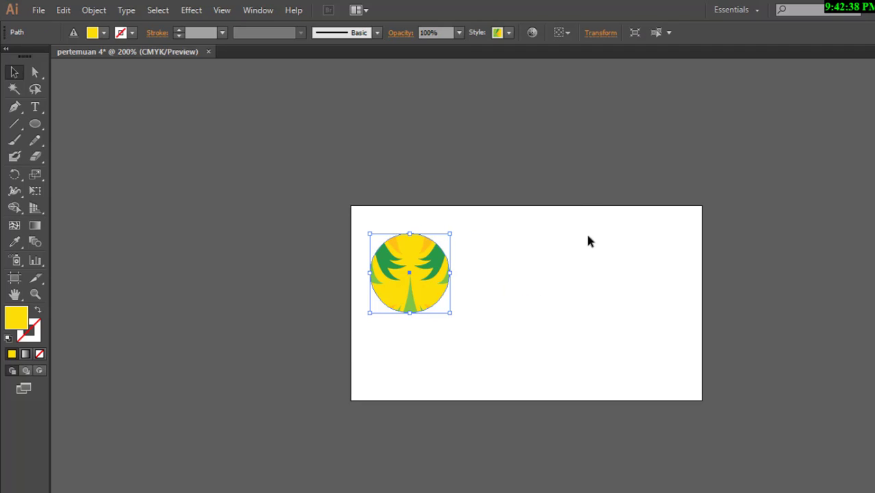
left_click_drag(580, 203, 319, 370)
key("ctrl+shift+b")
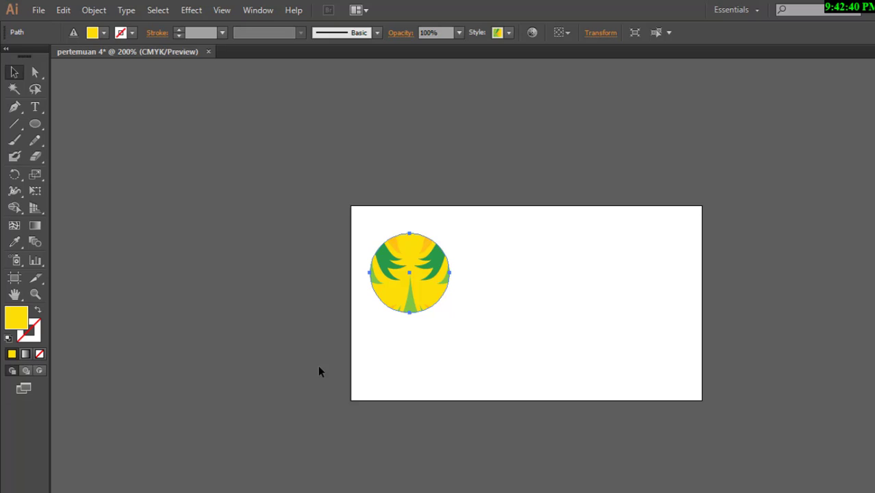
key("ctrl+shift+b")
key("ctrl+v")
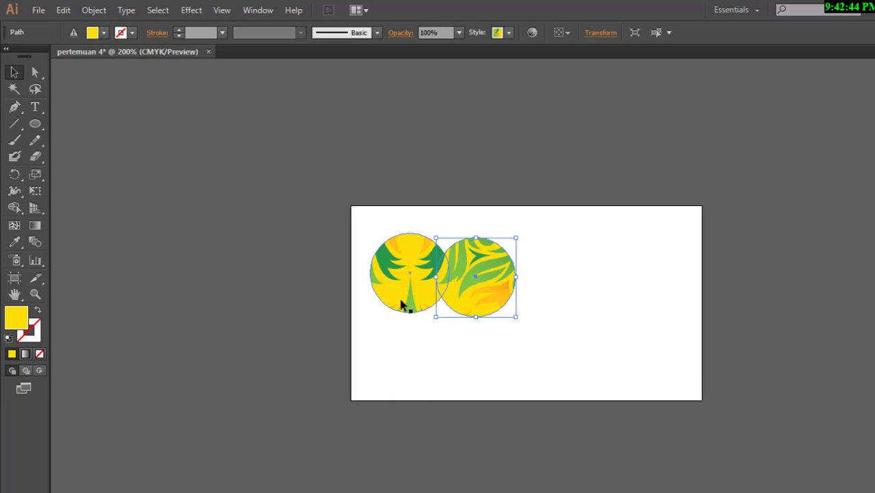
key("Delete")
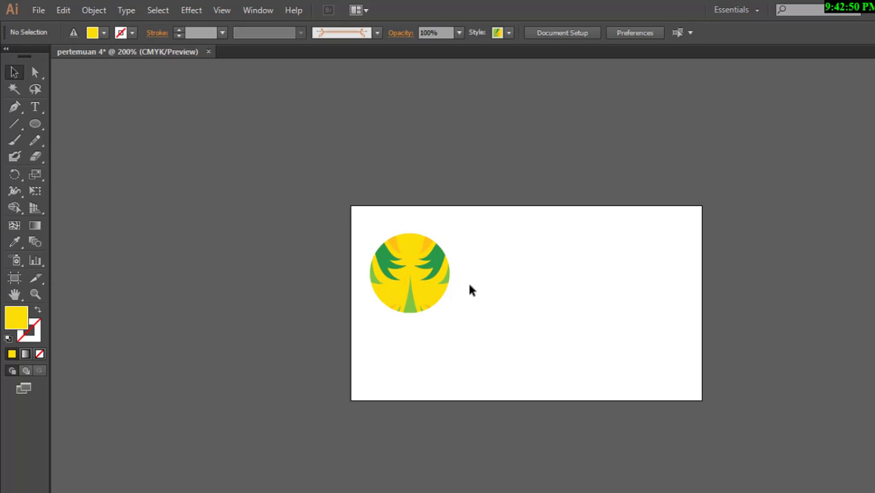
Step: Duplicate the circle twice, placing the copies around the artboard's upper edge above the original, and delete both copies
left_click_drag(483, 221, 390, 297)
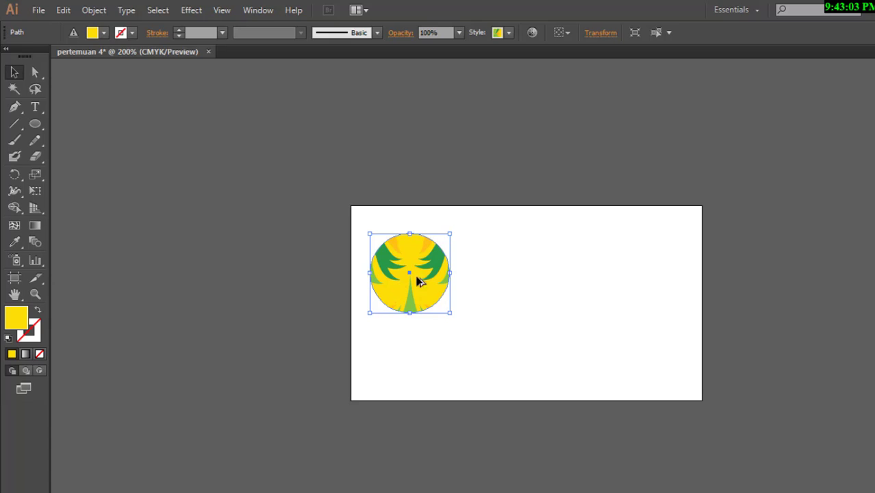
left_click_drag(416, 278, 477, 259)
left_click_drag(401, 247, 372, 171)
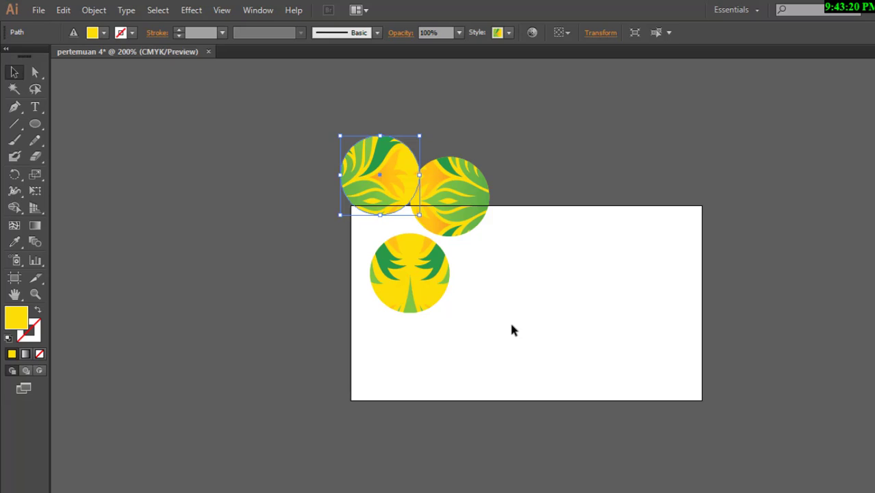
key("Delete")
left_click(452, 209)
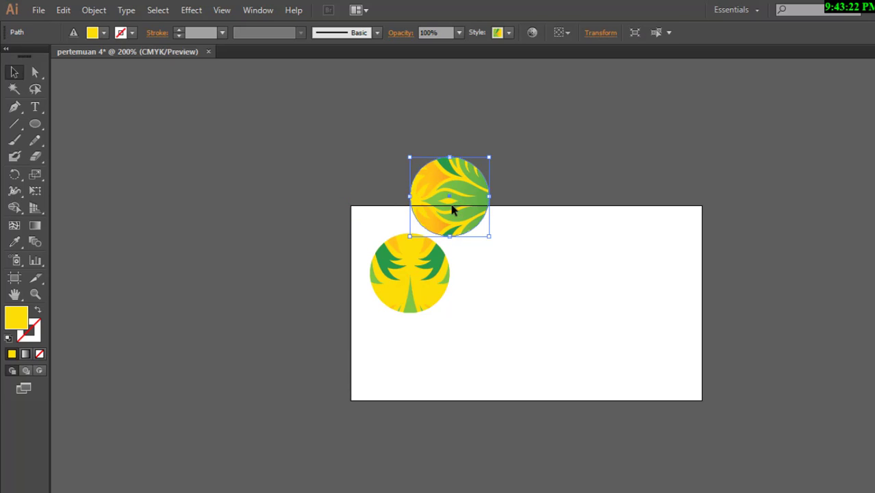
key("Delete")
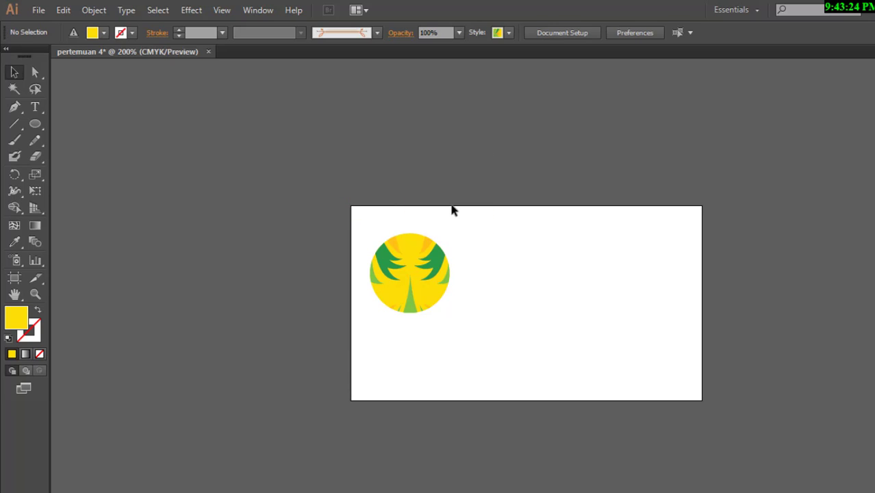
Step: Duplicate the circle onto the empty area left of the artboard and delete that copy
left_click_drag(450, 220, 351, 326)
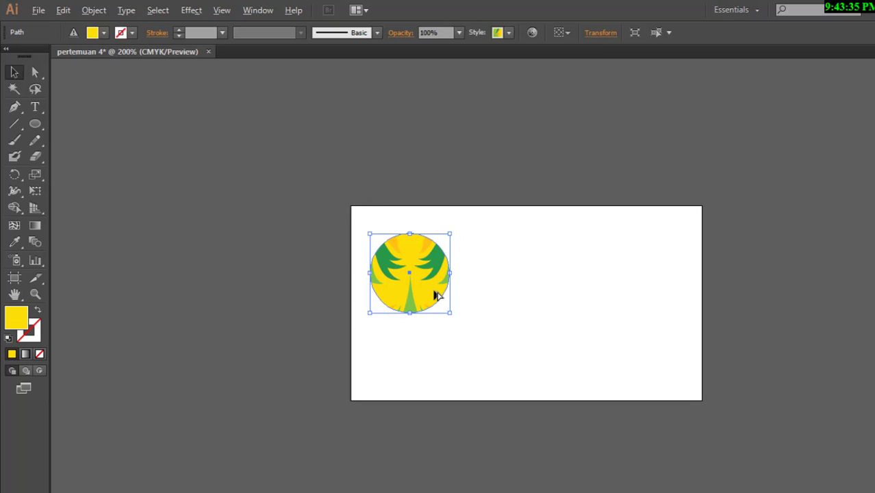
left_click_drag(438, 296, 299, 310)
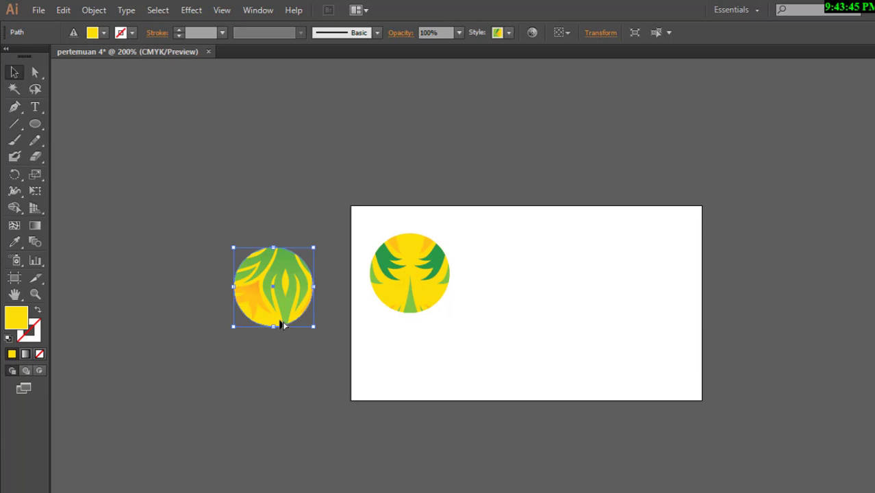
key("Delete")
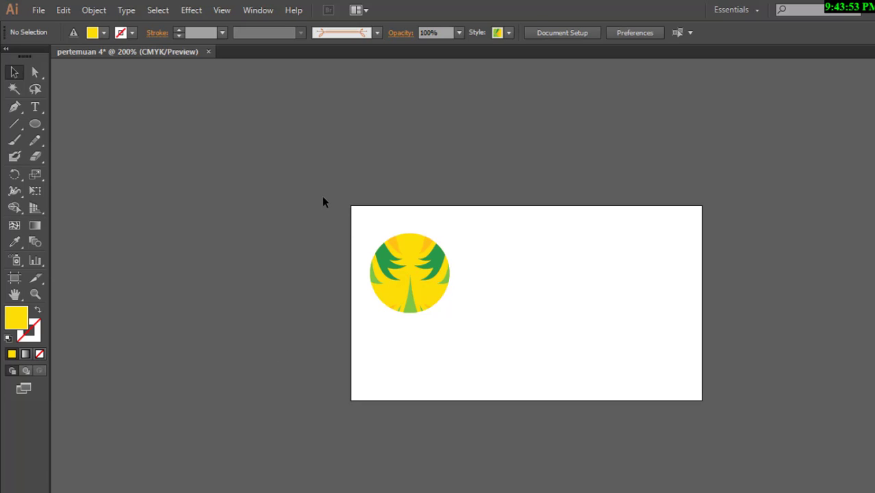
Step: Copy the circle and paste the duplicate in place on top of the original
left_click_drag(324, 201, 492, 368)
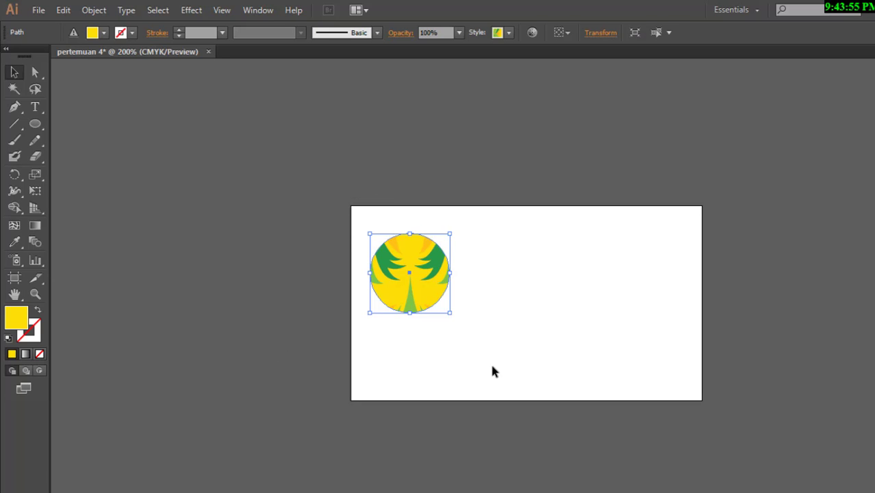
key("ctrl+shift+b")
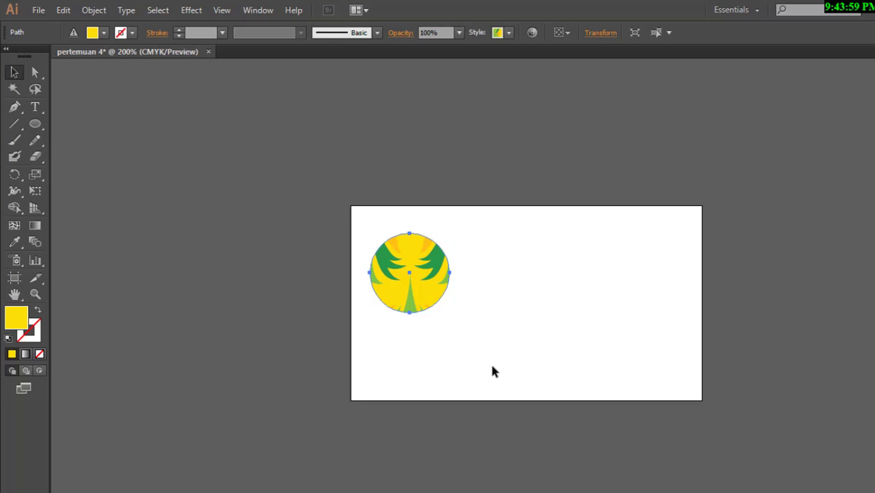
key("ctrl+shift+b")
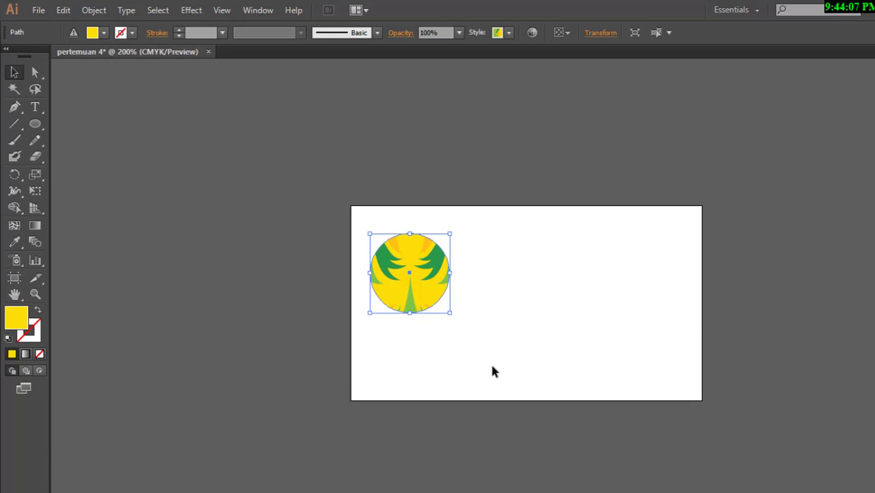
Step: Try moving the stacked duplicate right, left and above the original circle, undoing each move
left_click_drag(417, 309, 501, 333)
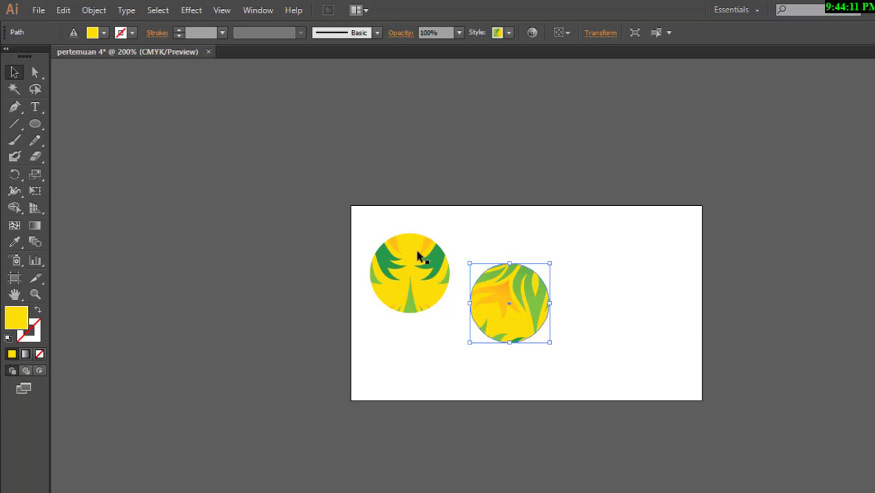
key("ctrl+z")
key("ctrl+z")
key("ctrl+z")
key("ctrl+z")
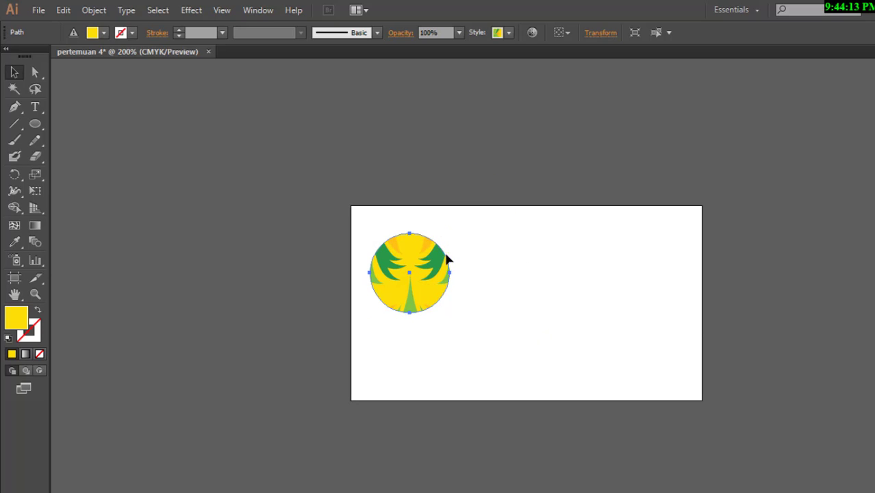
left_click_drag(424, 262, 311, 243)
key("ctrl+z")
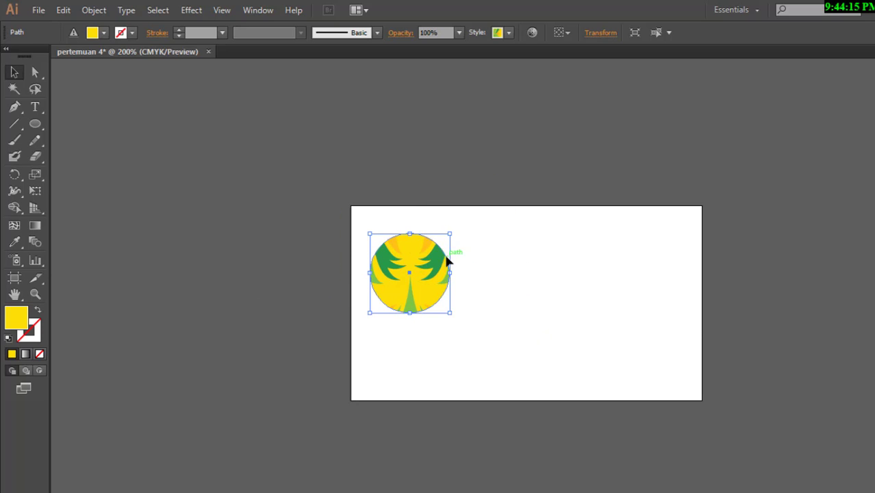
left_click_drag(447, 260, 337, 231)
key("ctrl+z")
left_click_drag(405, 257, 419, 207)
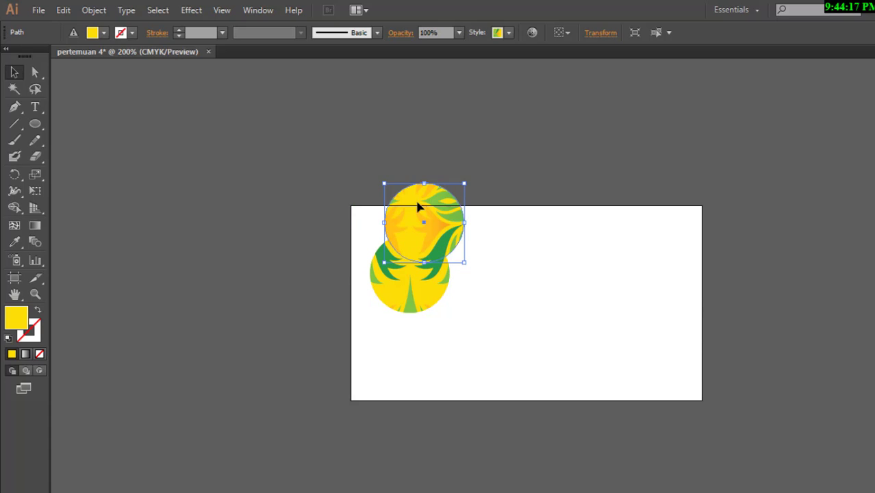
key("ctrl+z")
left_click_drag(394, 261, 403, 174)
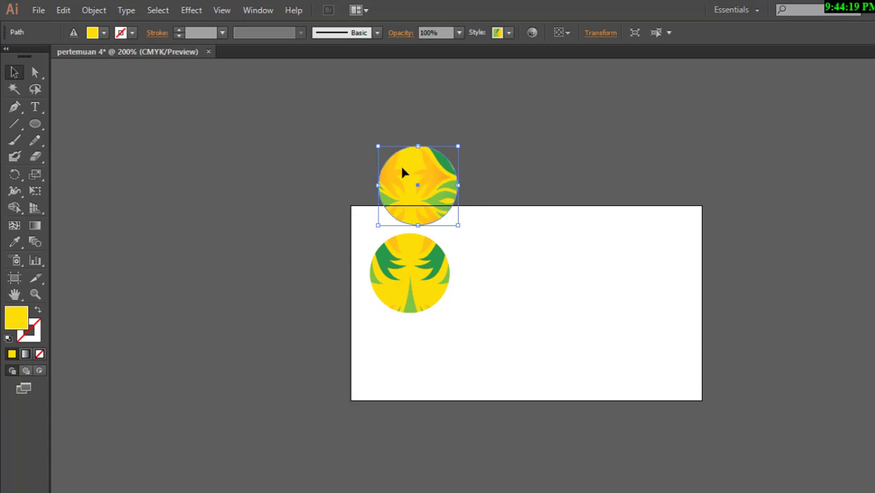
key("ctrl+z")
Step: Select all the stacked circles and delete them, emptying the artboard
left_click(452, 211)
left_click(404, 281)
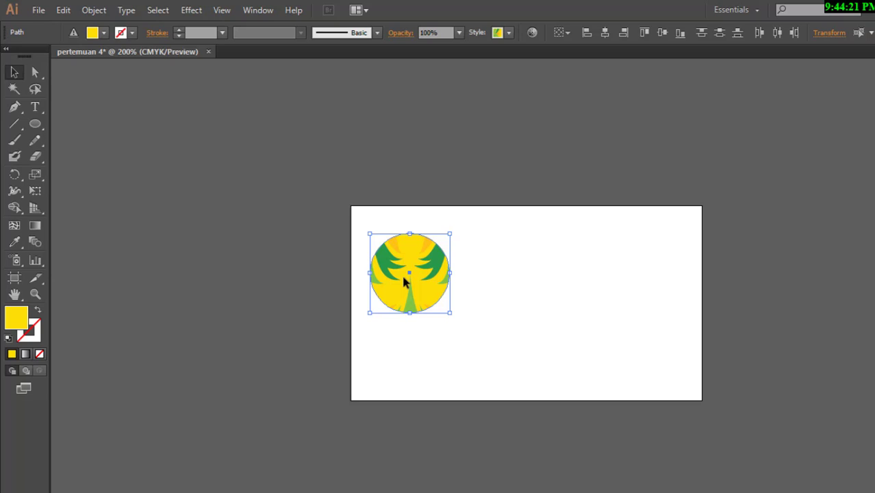
key("Delete")
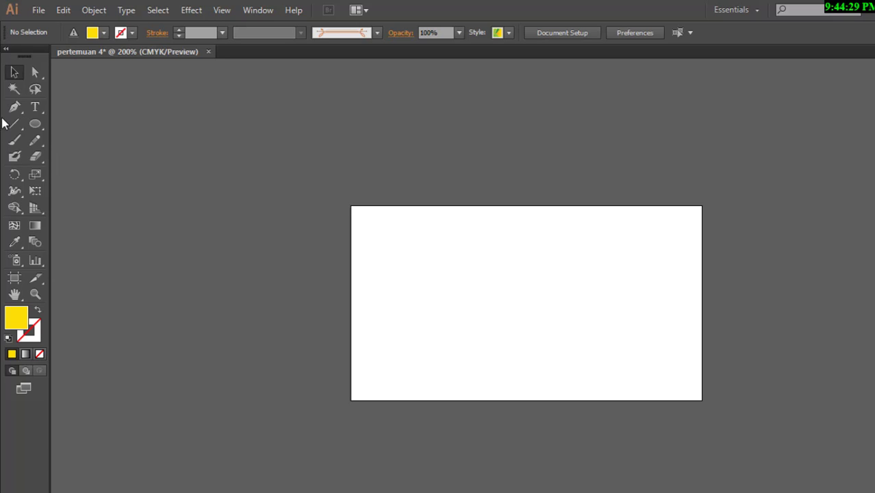
Step: Add the text "jdesignku" in the artboard's upper left area and enlarge it to about 23 pt
left_click(35, 107)
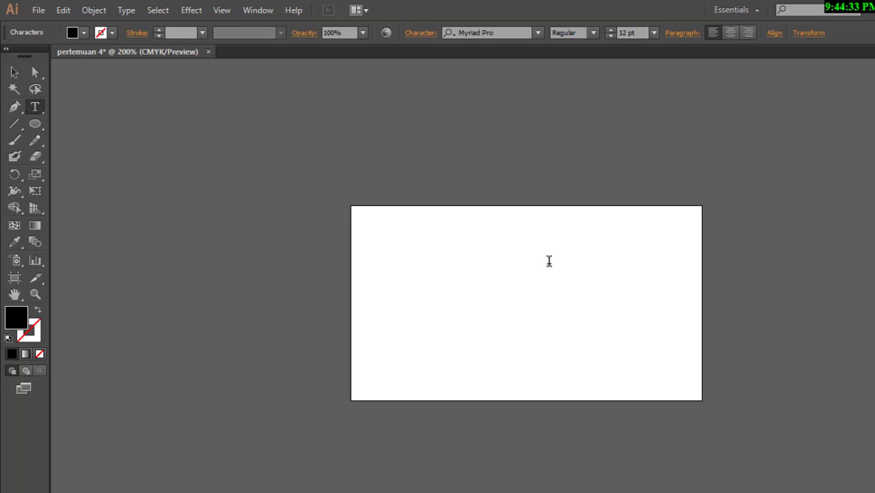
type("jdesignku")
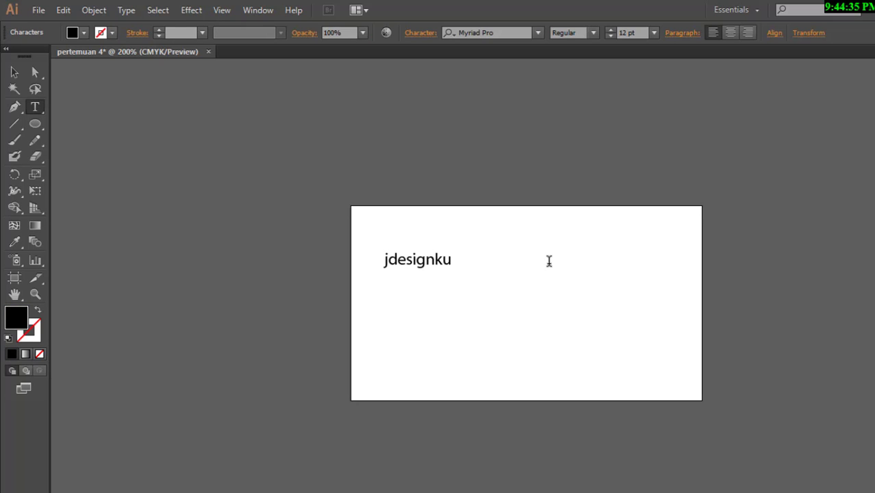
left_click(15, 72)
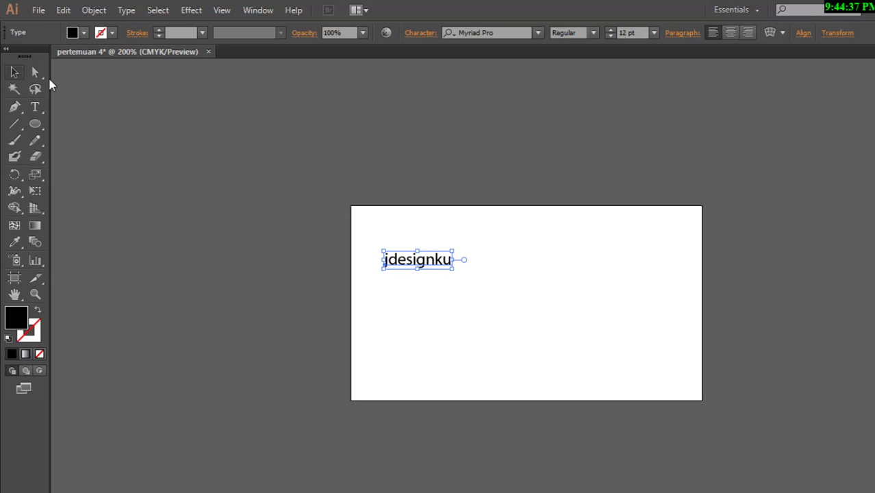
left_click_drag(451, 267, 517, 285)
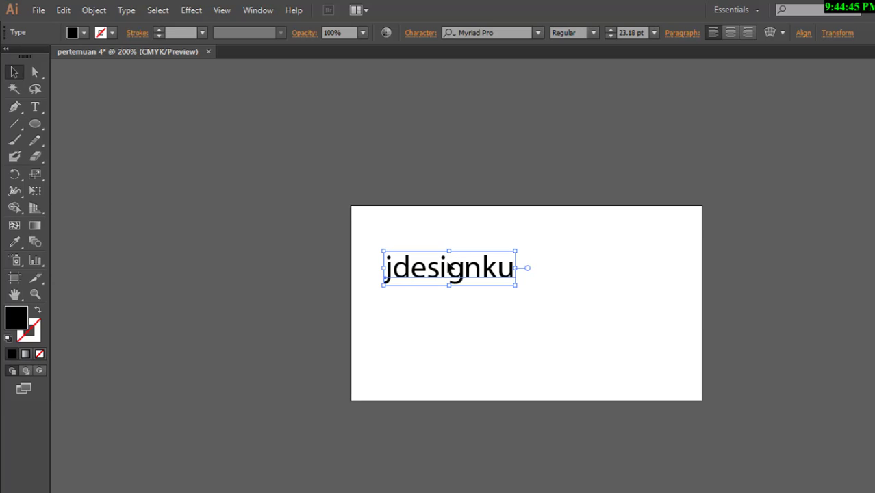
Step: Duplicate the "jdesignku" text slightly down and to the right of the original and delete the copy
left_click_drag(451, 267, 474, 285)
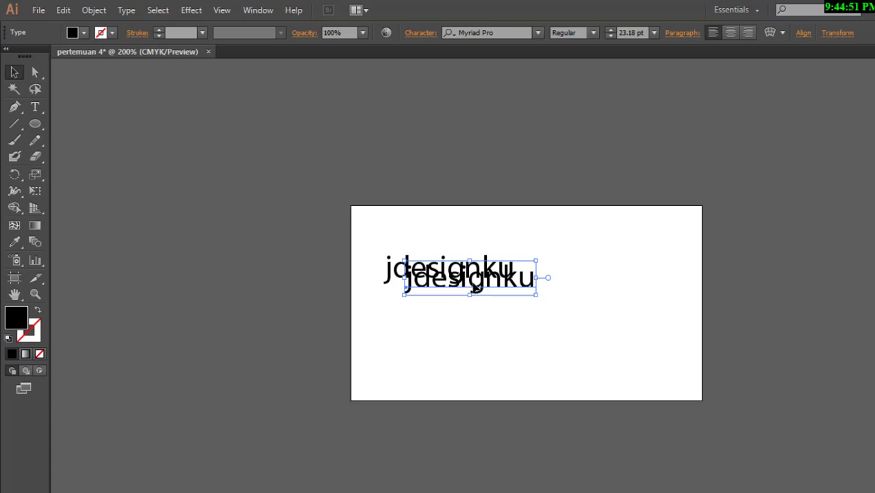
key("Delete")
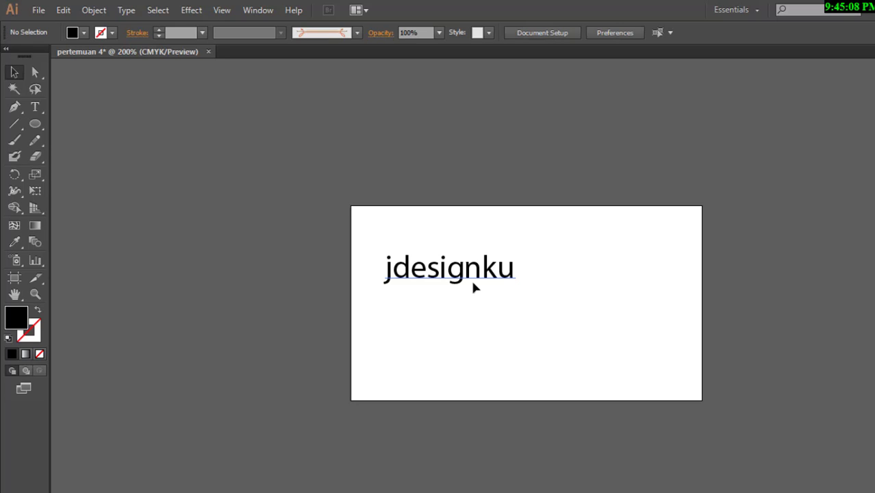
Step: Copy the "jdesignku" text and paste the duplicate in place on top of the original
key("ctrl+c")
left_click(470, 278)
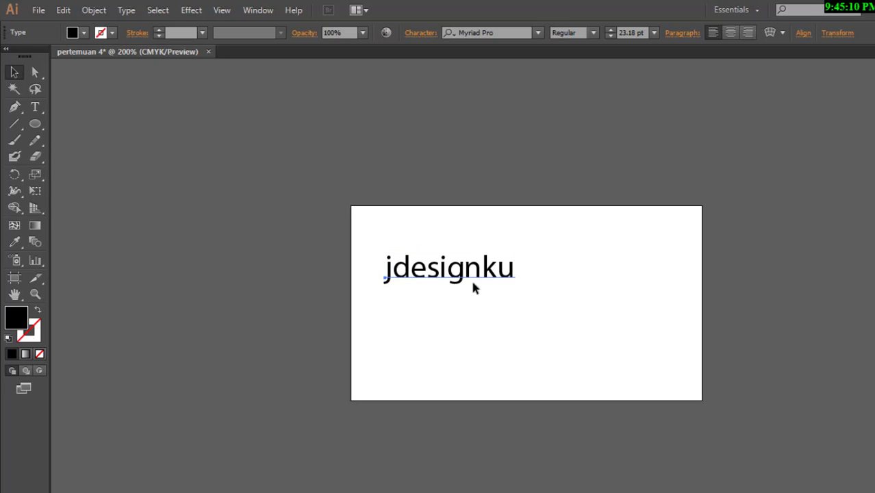
key("ctrl+shift+v")
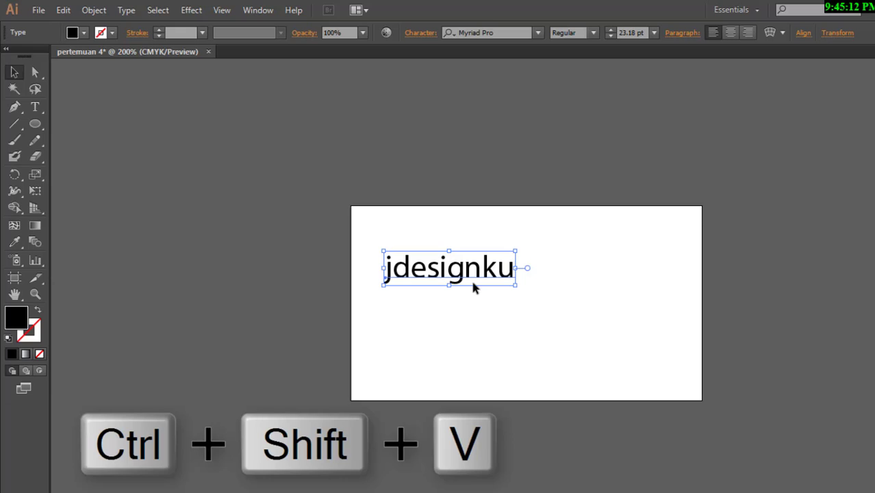
Step: Fill the letters "jdesi" of the top text copy with CMYK Red
left_click_drag(447, 268, 337, 267)
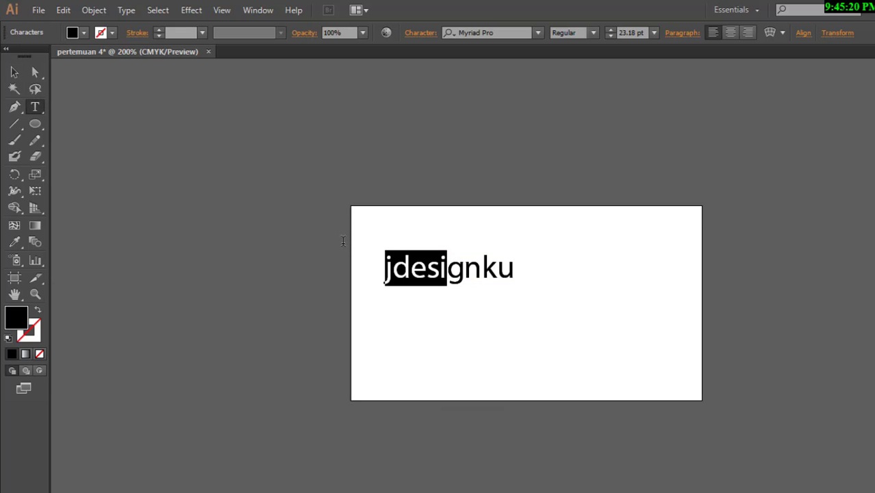
left_click(73, 32)
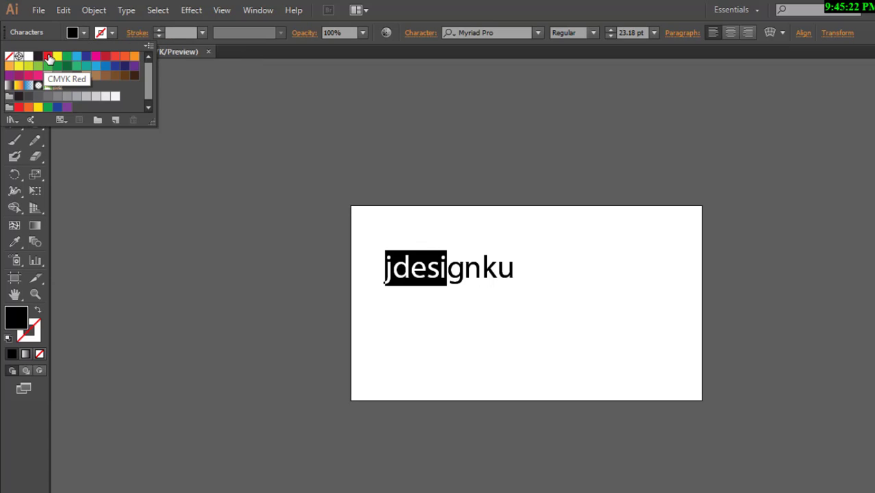
left_click(47, 56)
Step: Remove the letters "gnku" from the top text copy, keeping only the red "jdesi"
left_click(479, 282)
left_click(454, 272)
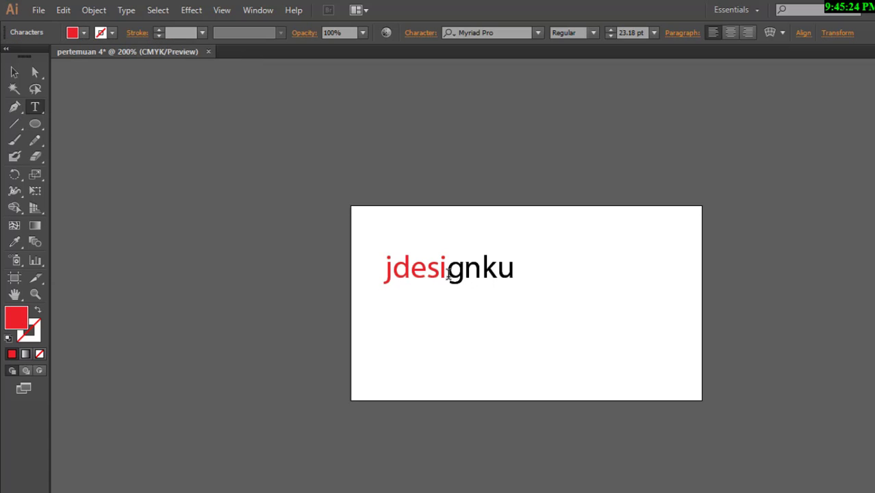
left_click_drag(449, 272, 530, 271)
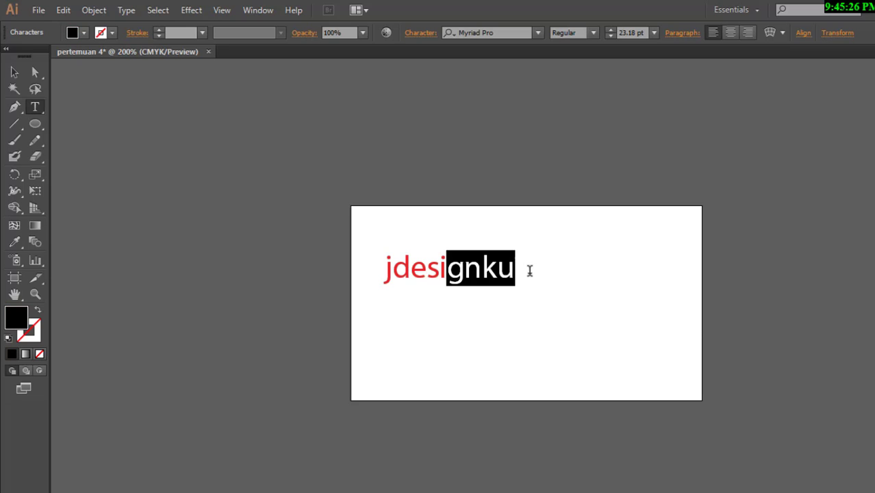
left_click(529, 271)
left_click(447, 268)
key("Escape")
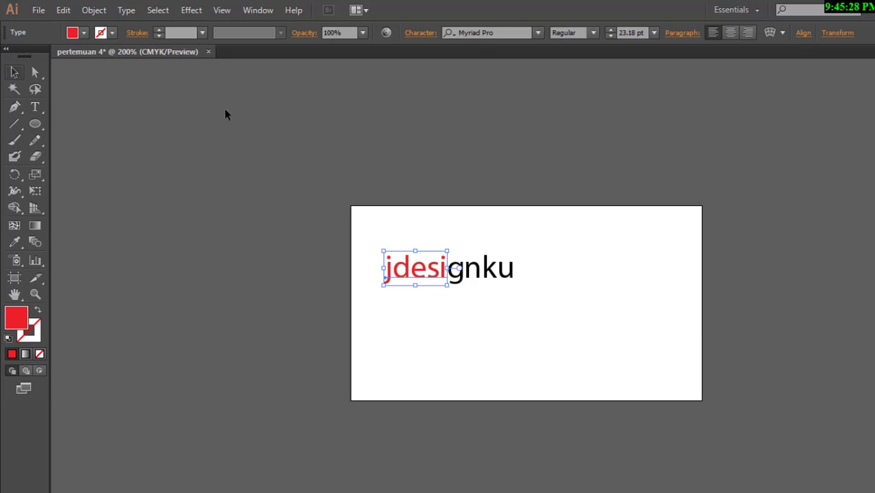
Step: Try moving the red "jdesi" copy off the black text toward the upper left and remove it
left_click(225, 111)
left_click_drag(448, 257, 255, 215)
key("ctrl+z")
left_click(450, 218)
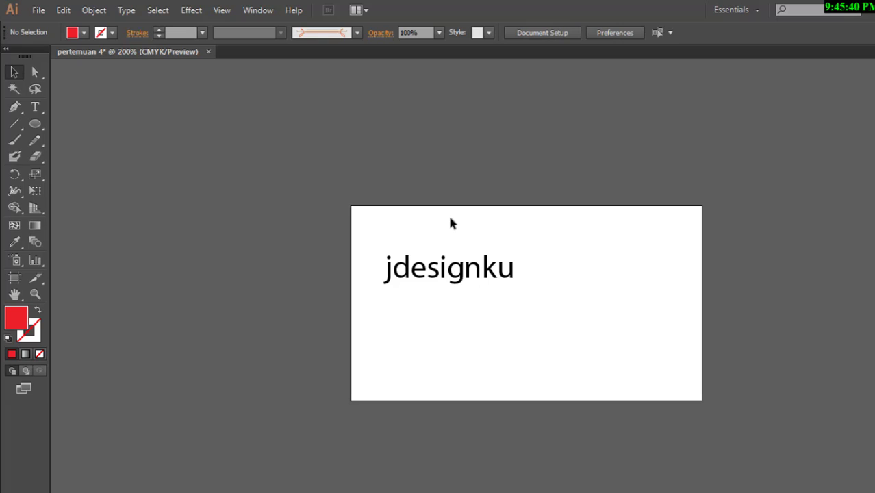
Step: Paste the red "jdesi" in place over the matching letters of the black "jdesignku" text
key("ctrl+shift+v")
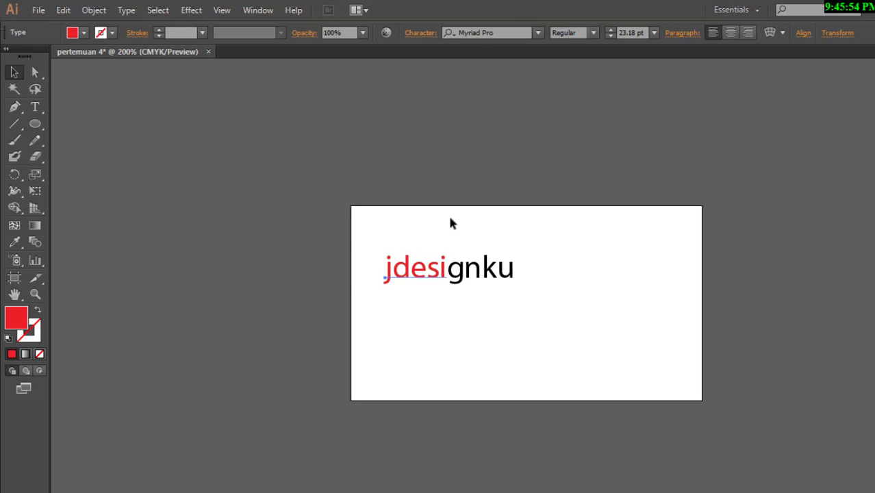
Step: Try replacing the in-place red "jdesi" with a regular cut and paste, remove the pasted text, and undo back to the in-place version
key("ctrl+x")
key("ctrl+v")
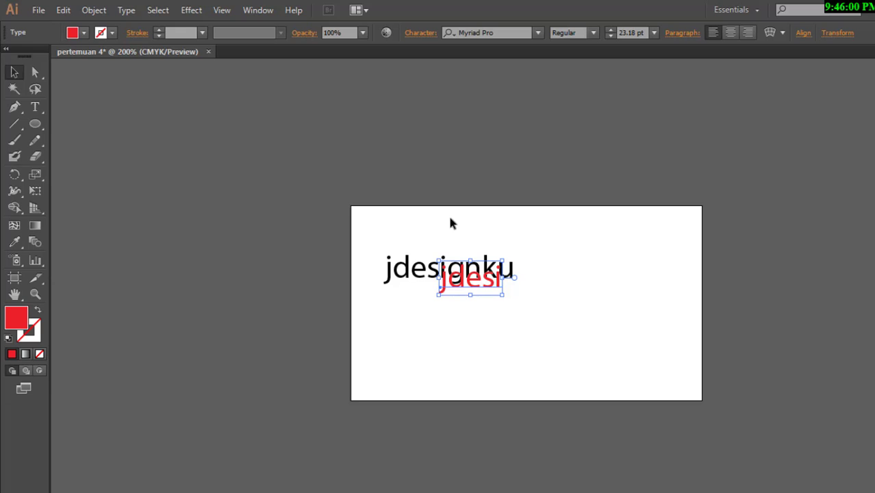
key("Delete")
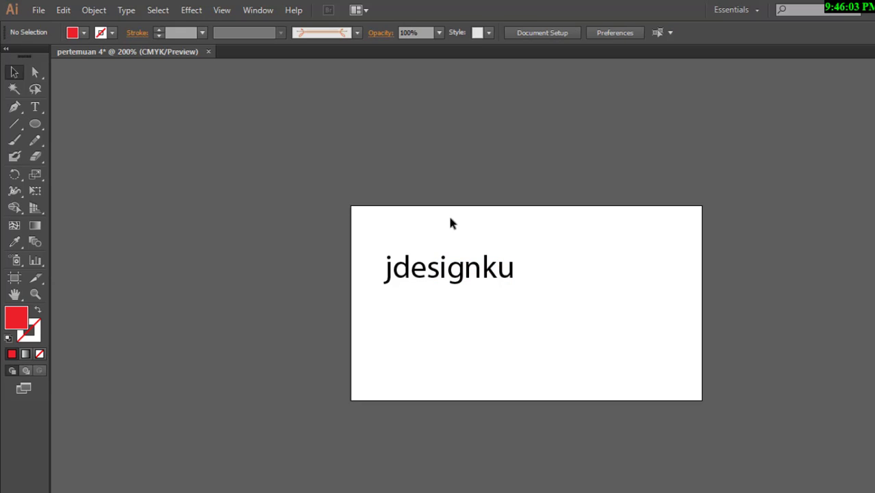
key("ctrl+z")
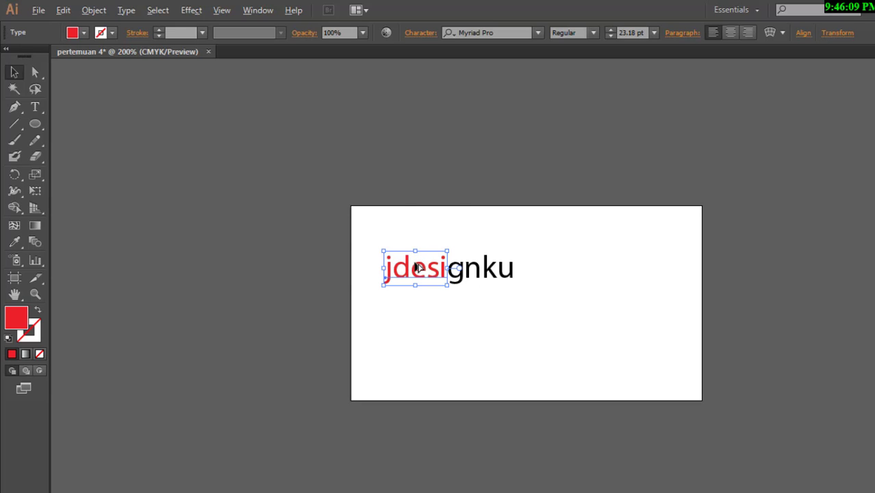
Step: Move a duplicate of the red "jdesi" above the original text near the artboard's upper edge and delete it
left_click_drag(415, 266, 431, 219)
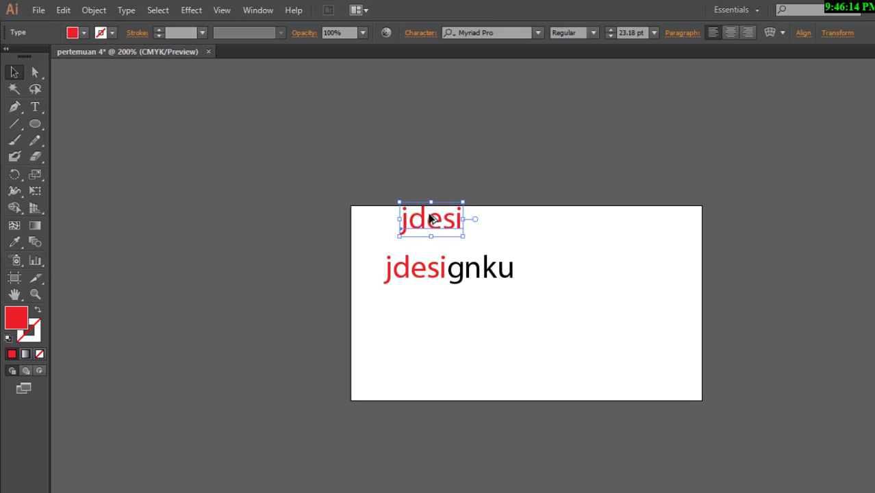
key("Delete")
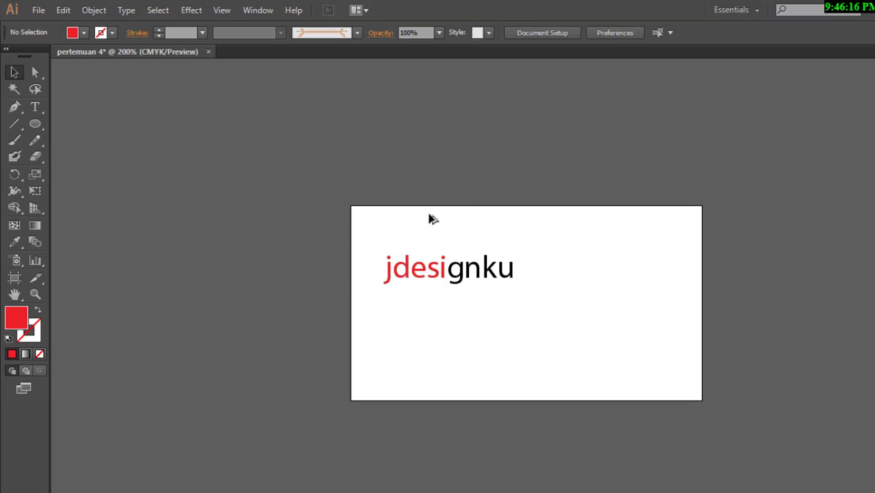